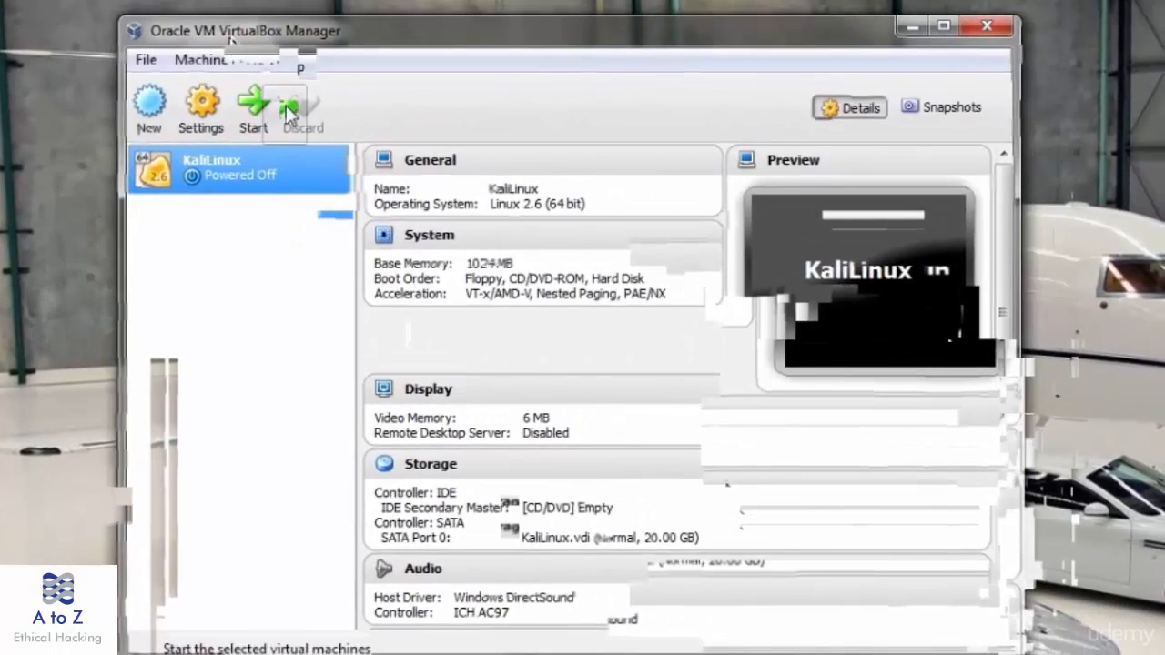
- Start creating a new virtual machine with the New toolbar button
{"action": "left_click", "coordinate": [171, 115]}
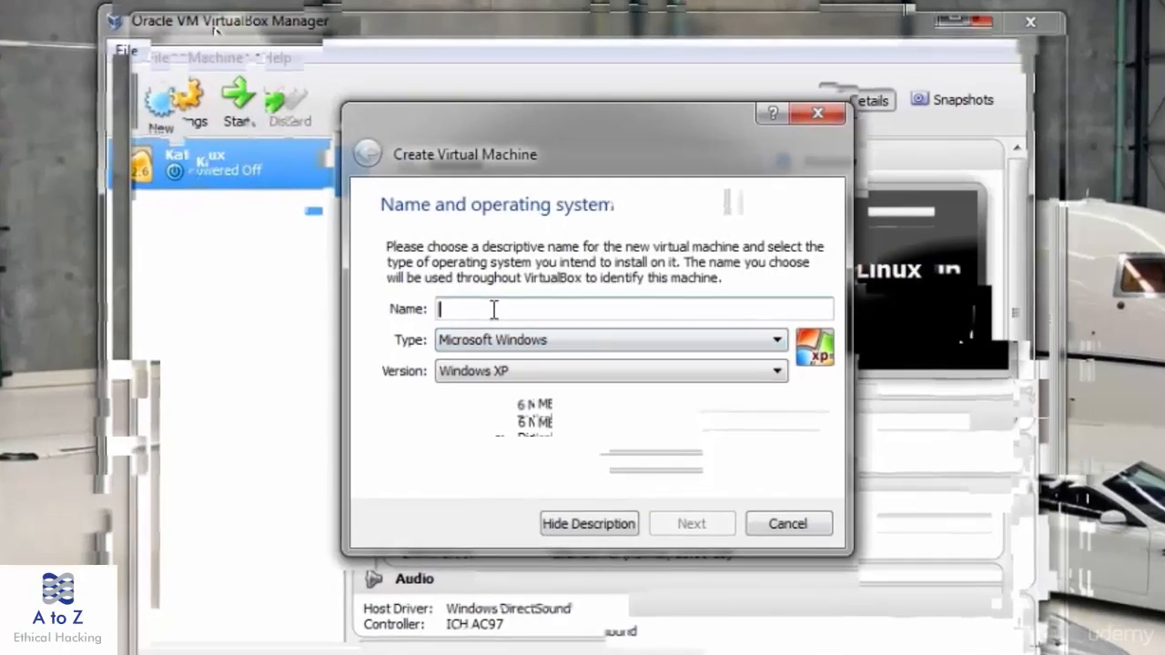
- Name the machine 'Kali Linux OS', choose Debian (64 bit), and keep 2048 MB memory
{"action": "type", "text": "K"}
{"action": "type", "text": "ali "}
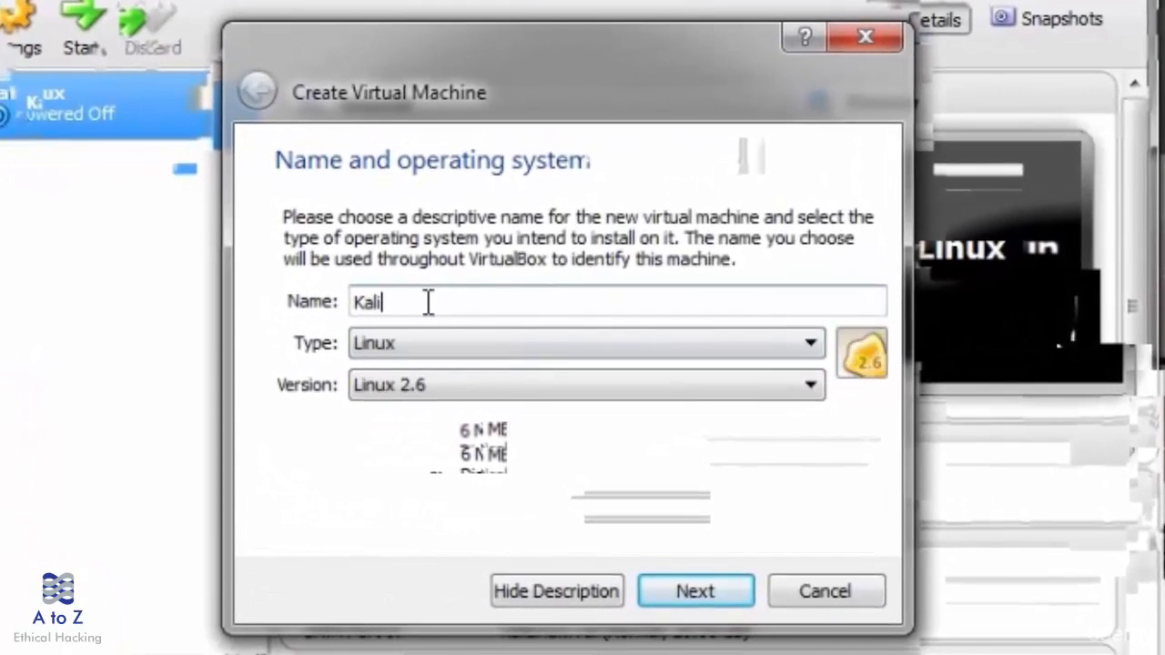
{"action": "type", "text": "Linux OS"}
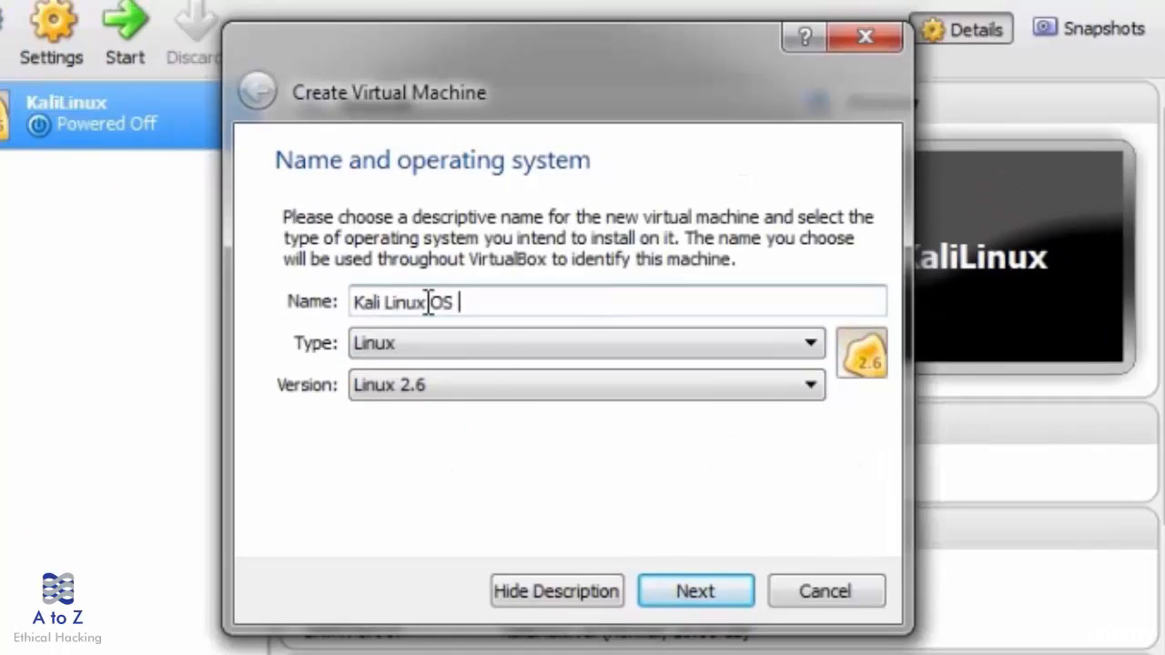
{"action": "left_click", "coordinate": [434, 383]}
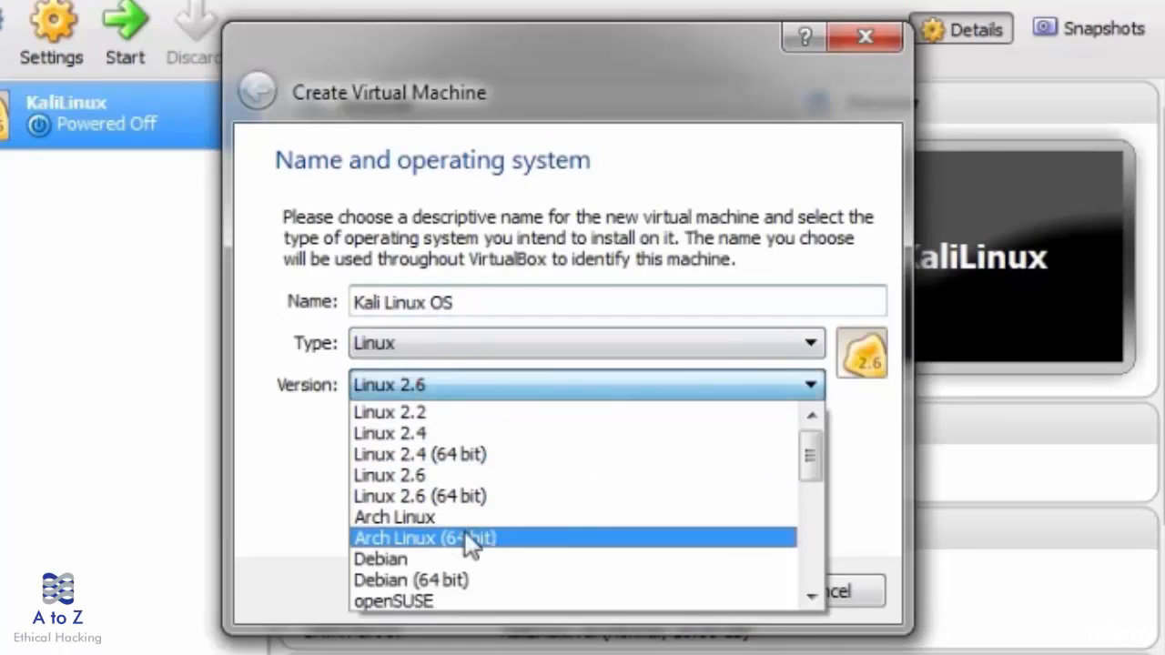
{"action": "left_click", "coordinate": [447, 580]}
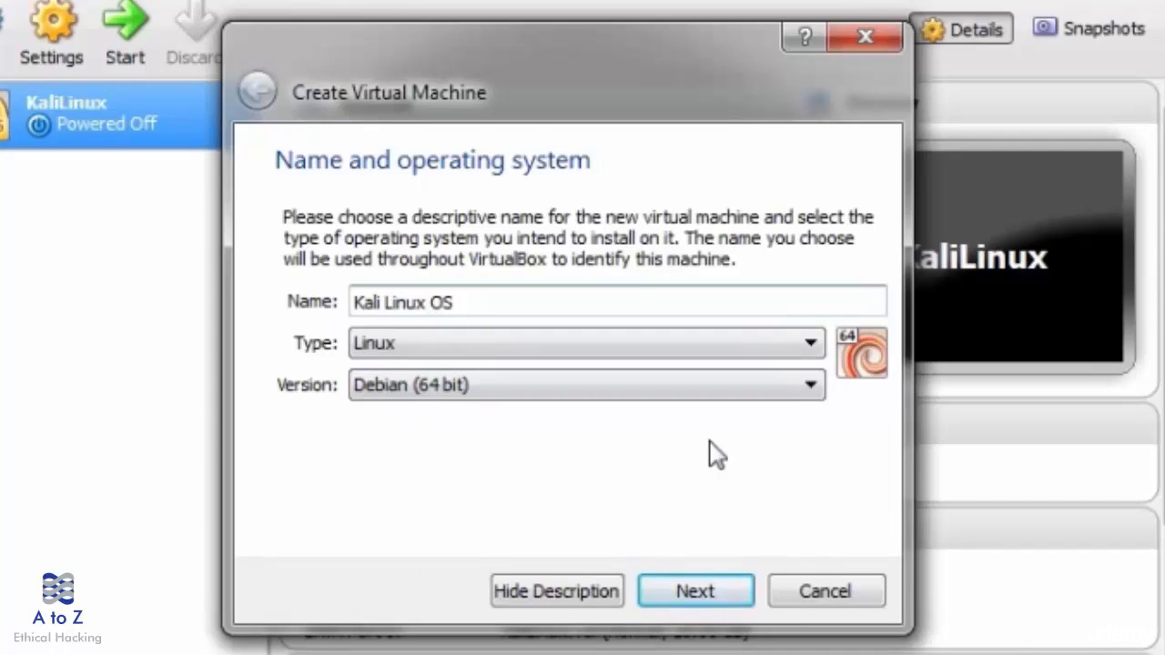
{"action": "left_click", "coordinate": [689, 593]}
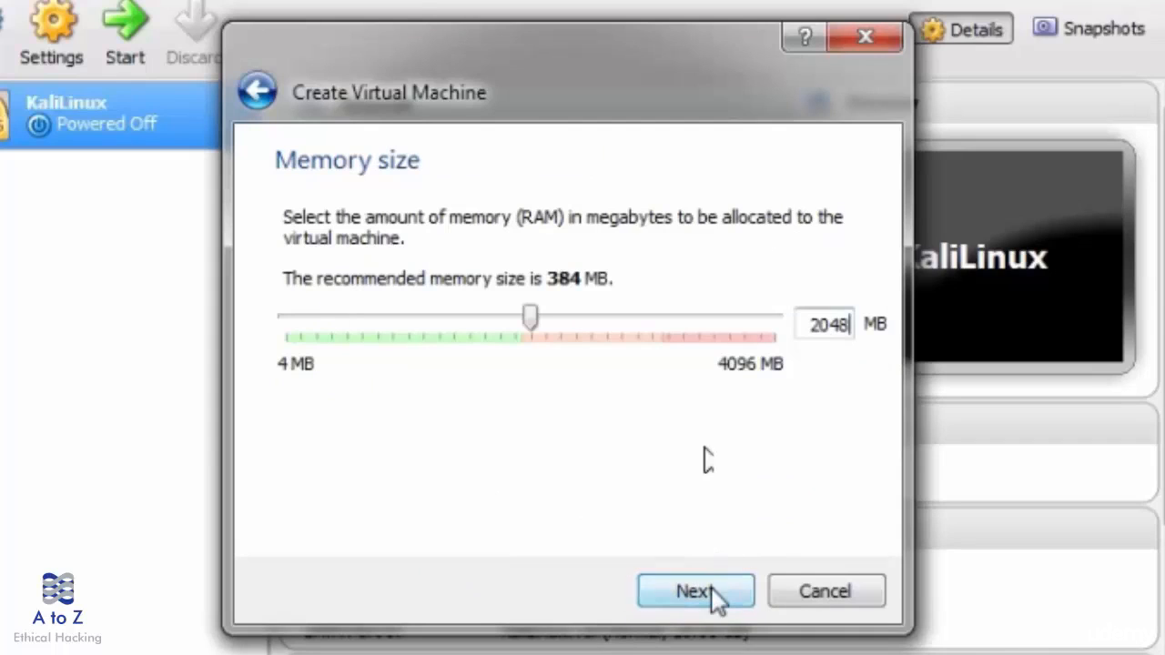
{"action": "left_click", "coordinate": [711, 590]}
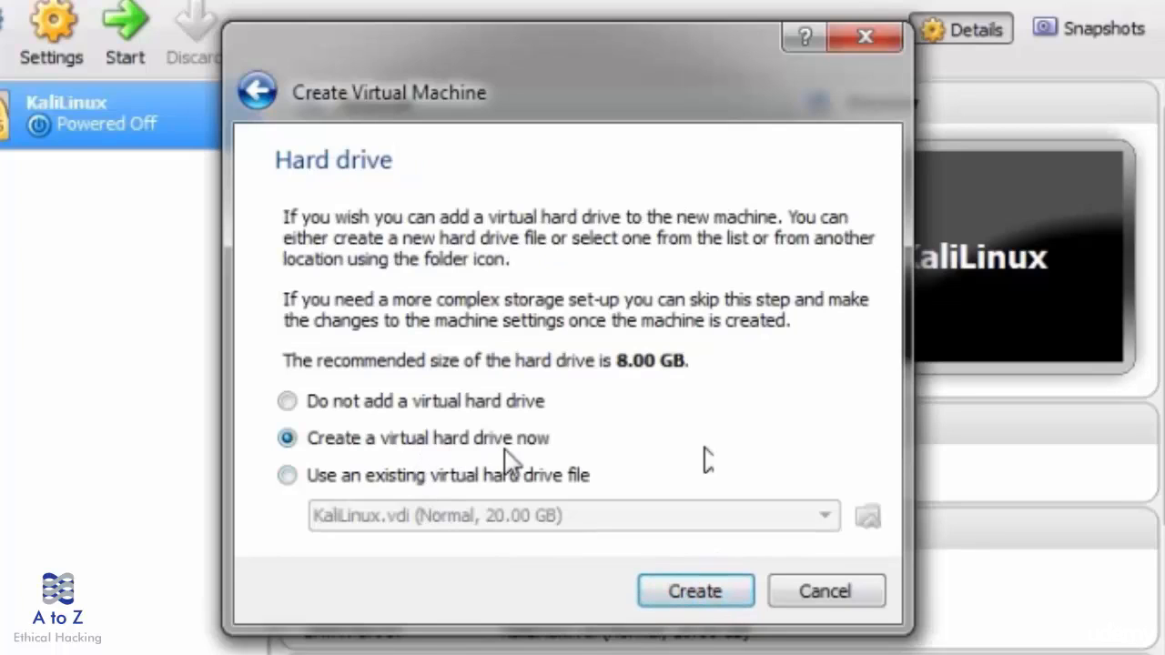
- Create a dynamically allocated 40 GB VMDK virtual hard drive for the machine
{"action": "left_click", "coordinate": [674, 590]}
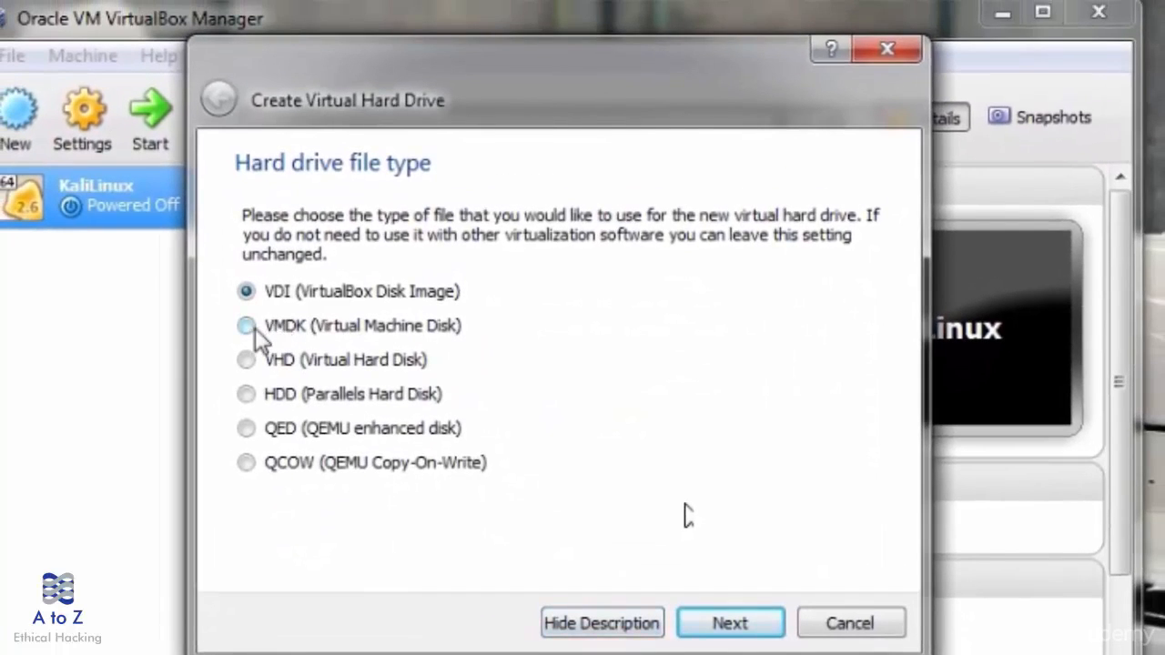
{"action": "left_click", "coordinate": [250, 328]}
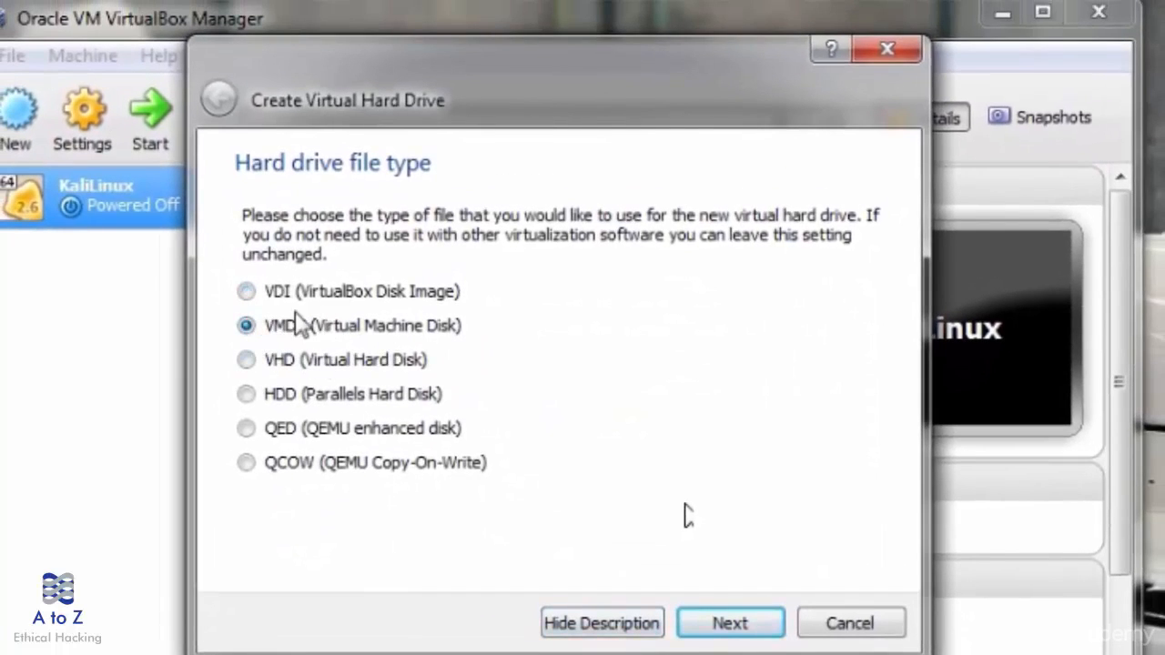
{"action": "left_click", "coordinate": [731, 625]}
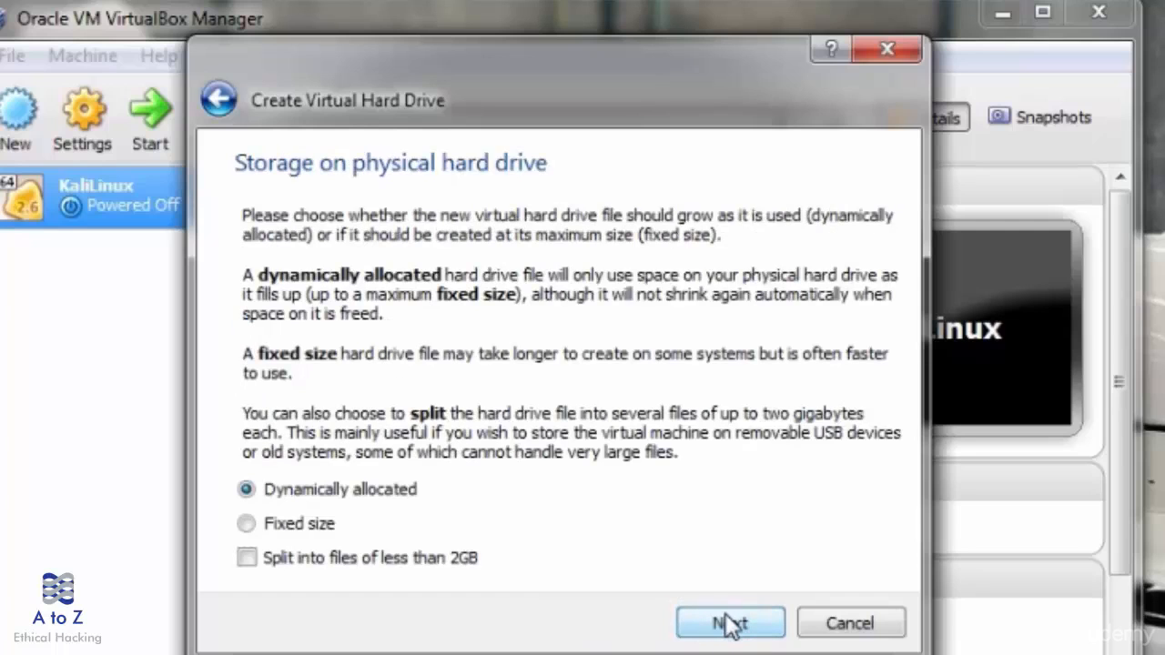
{"action": "left_click", "coordinate": [733, 626]}
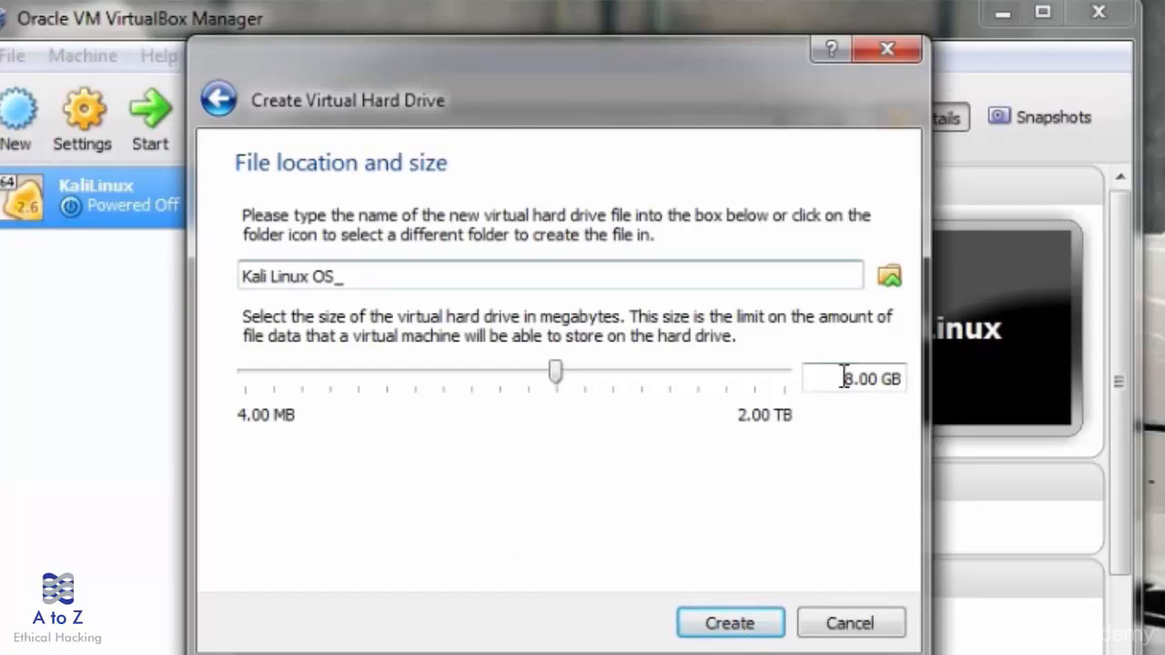
{"action": "left_click_drag", "start_coordinate": [828, 379], "coordinate": [856, 378]}
{"action": "type", "text": "40"}
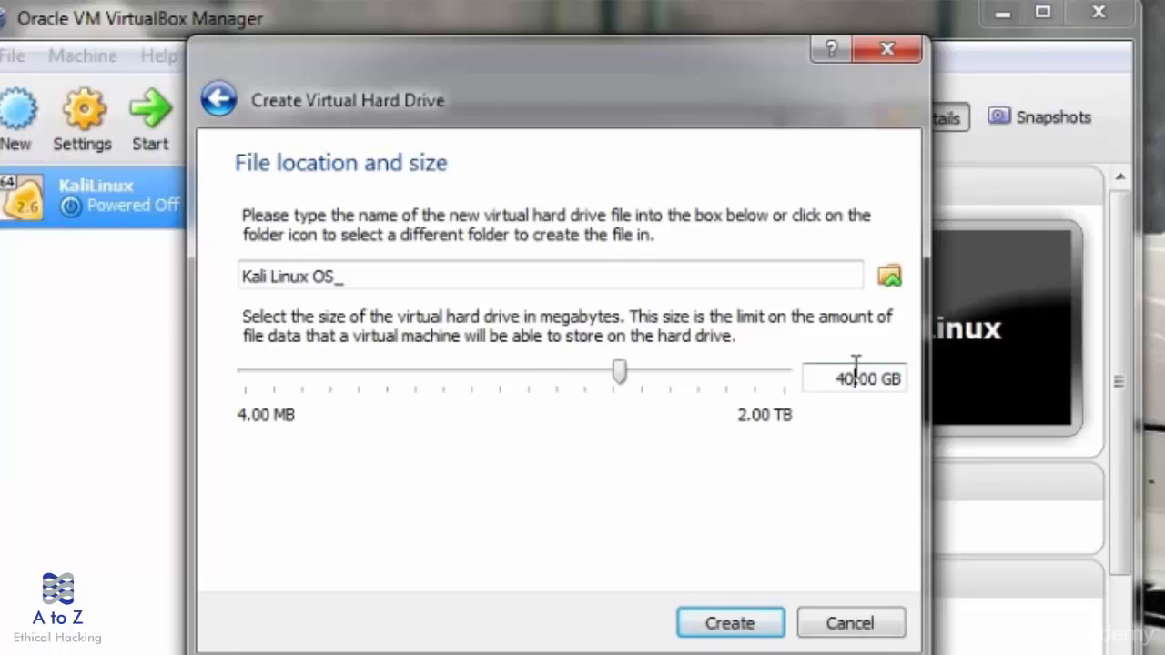
{"action": "left_click", "coordinate": [720, 628]}
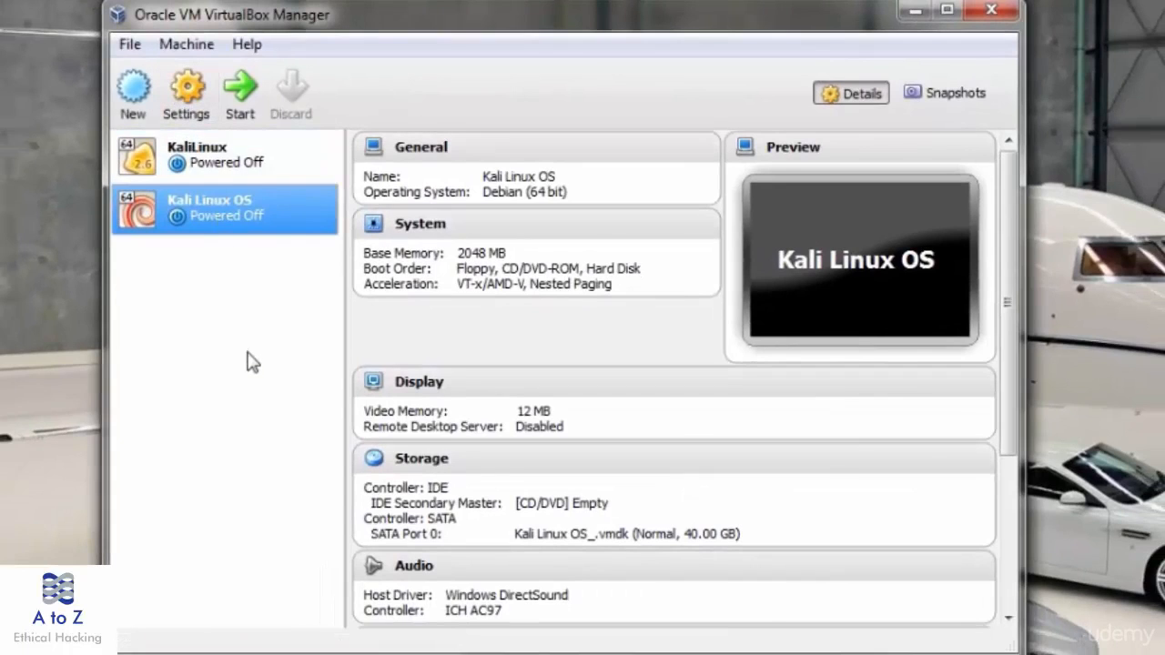
- Set the Kali Linux OS machine's video memory to 128 MB
{"action": "left_click", "coordinate": [190, 108]}
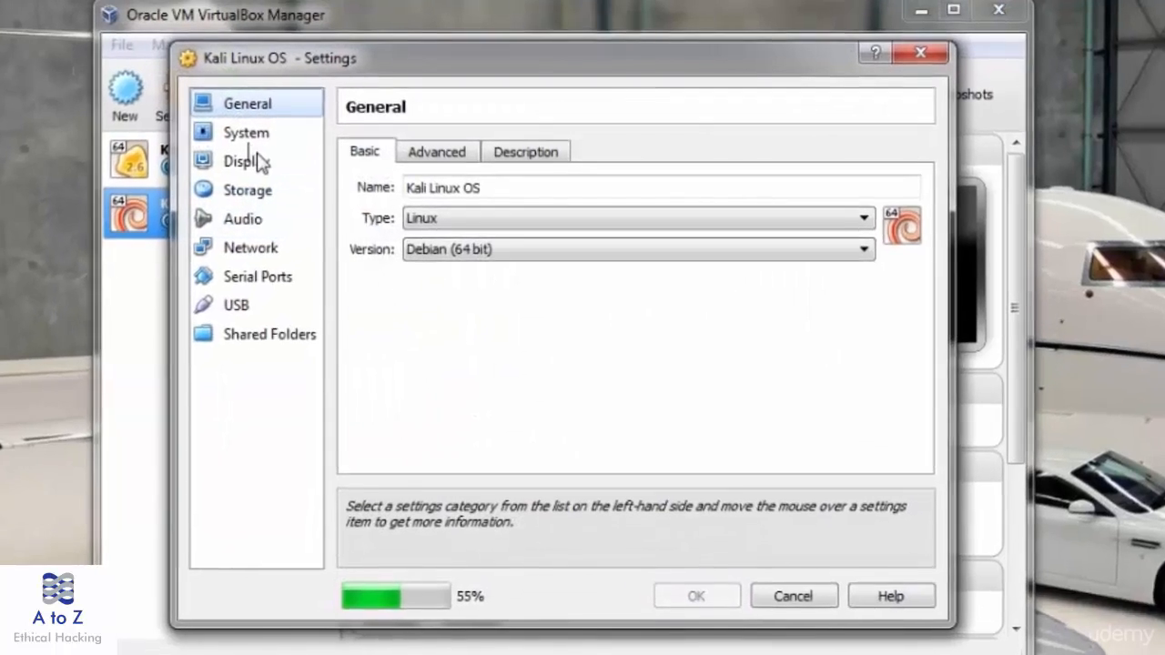
{"action": "left_click", "coordinate": [245, 134]}
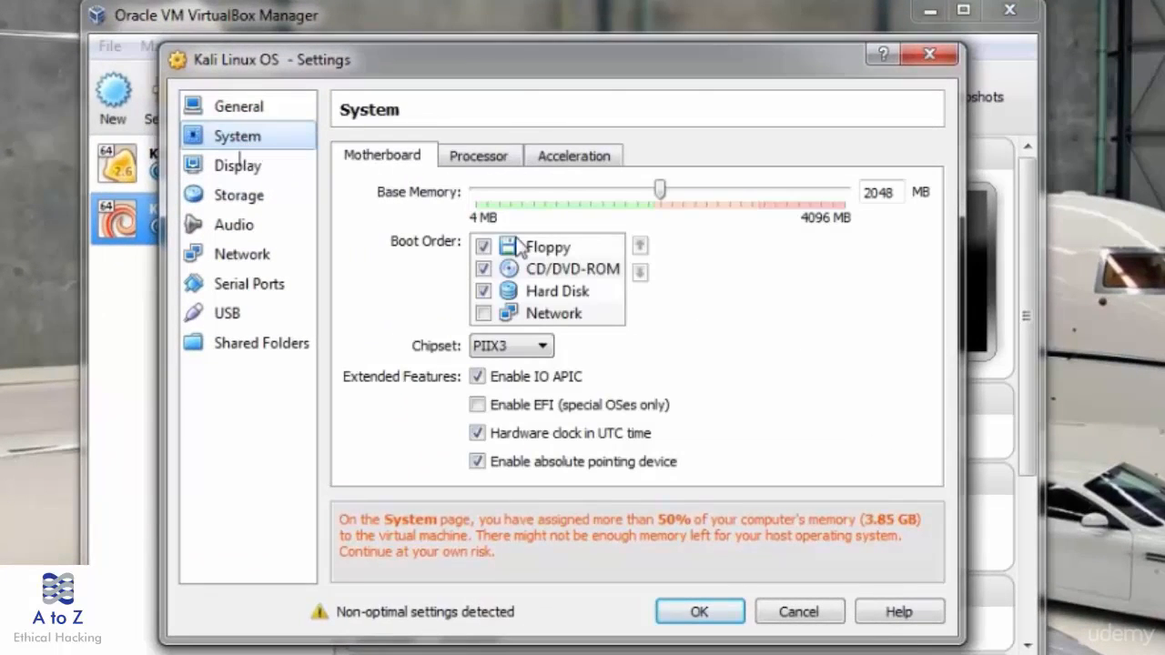
{"action": "left_click", "coordinate": [238, 165]}
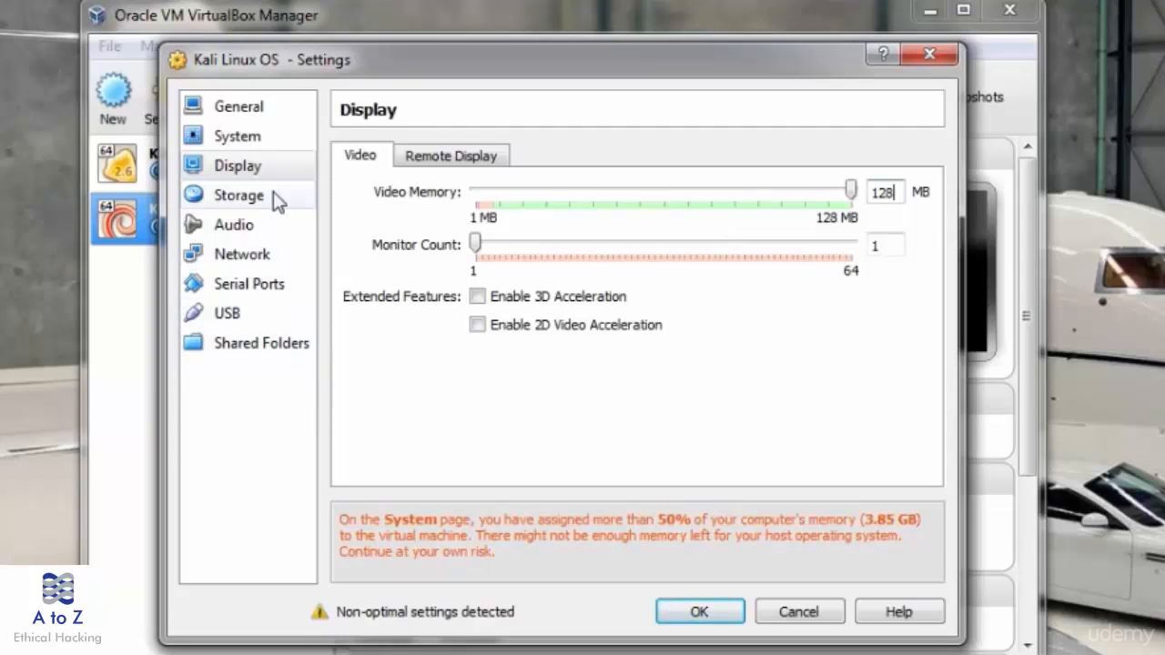
- Load kali-linux-1.0.3-i386.iso into the empty CD/DVD drive and save the settings
{"action": "left_click", "coordinate": [273, 194]}
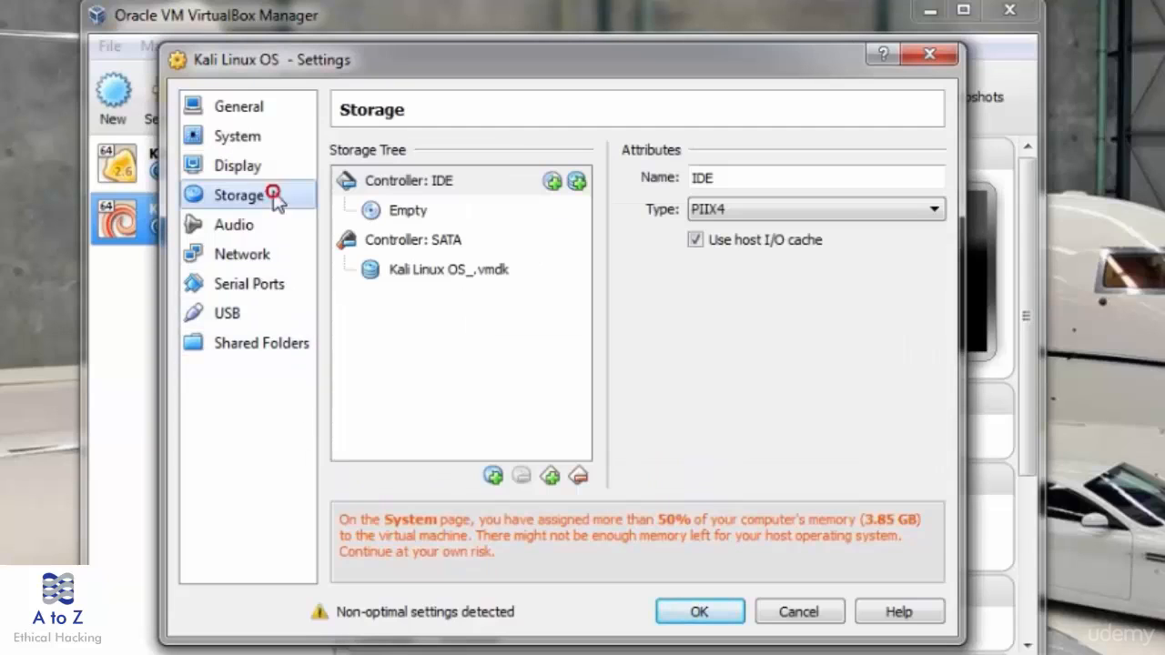
{"action": "left_click", "coordinate": [406, 212]}
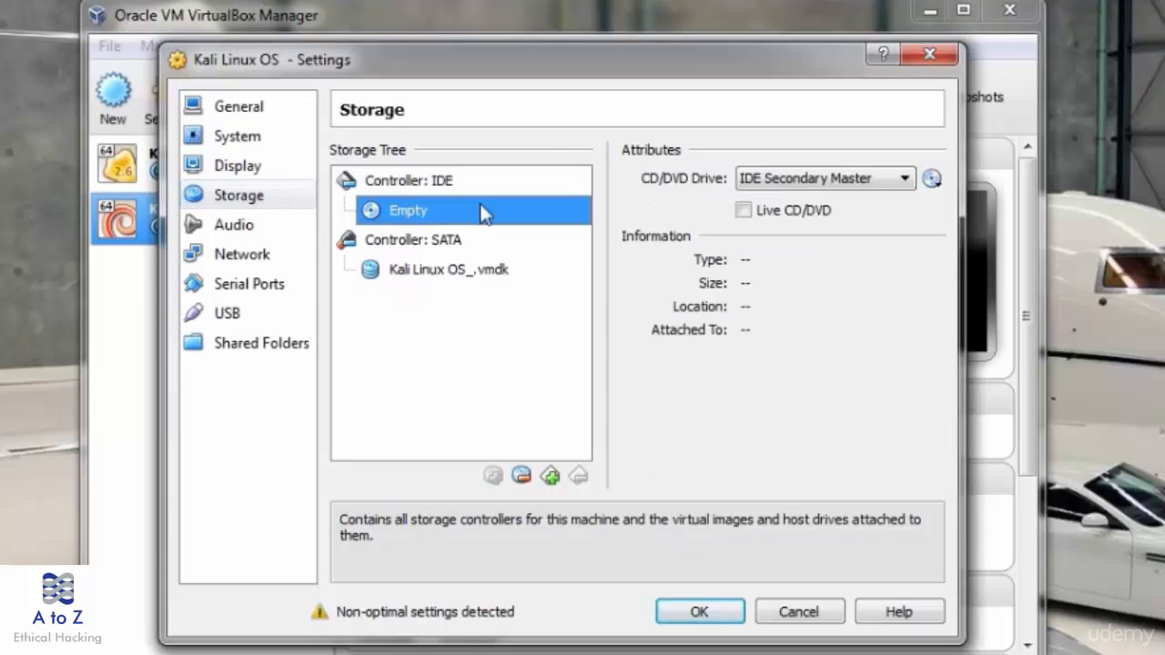
{"action": "left_click", "coordinate": [931, 179]}
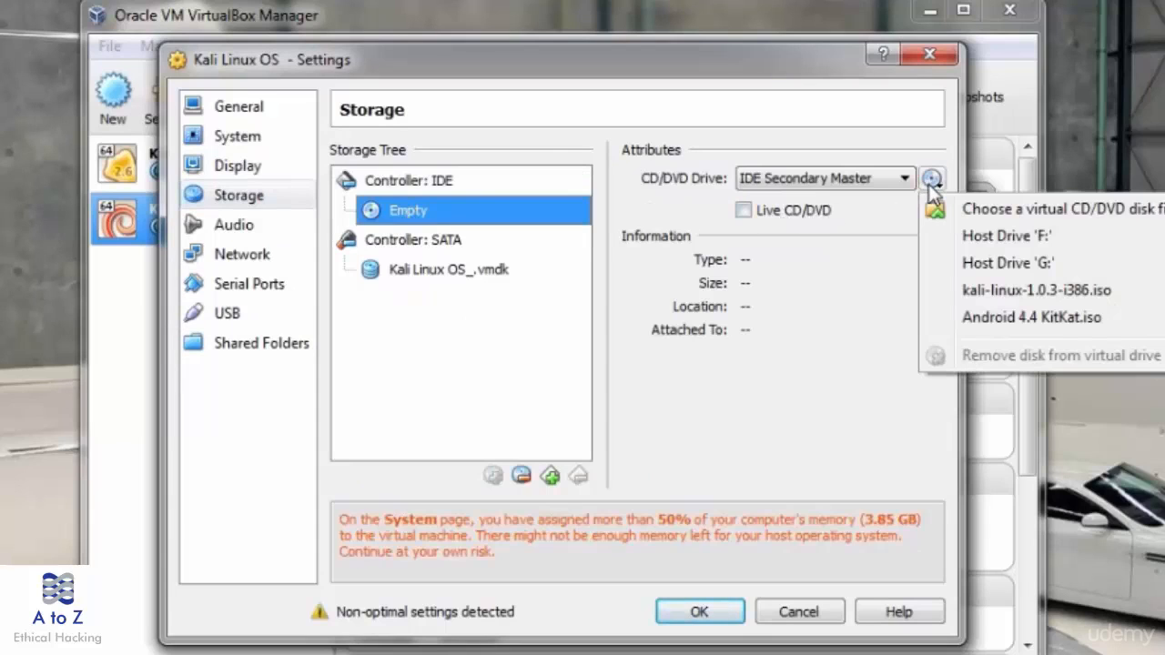
{"action": "left_click", "coordinate": [974, 216]}
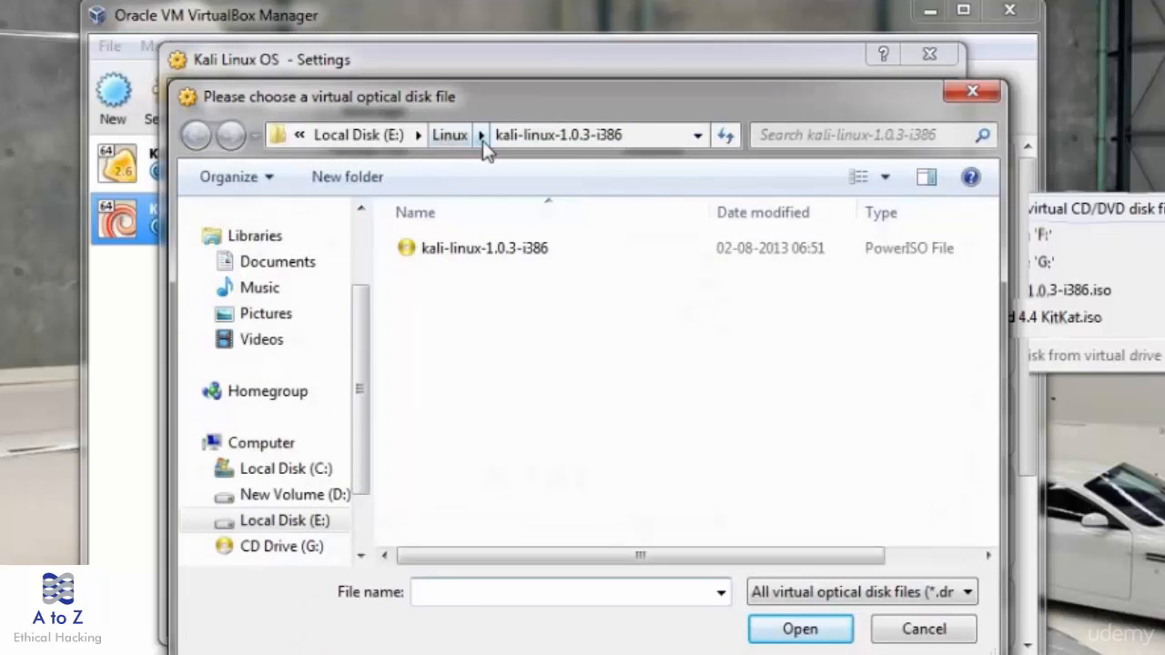
{"action": "left_click", "coordinate": [487, 250]}
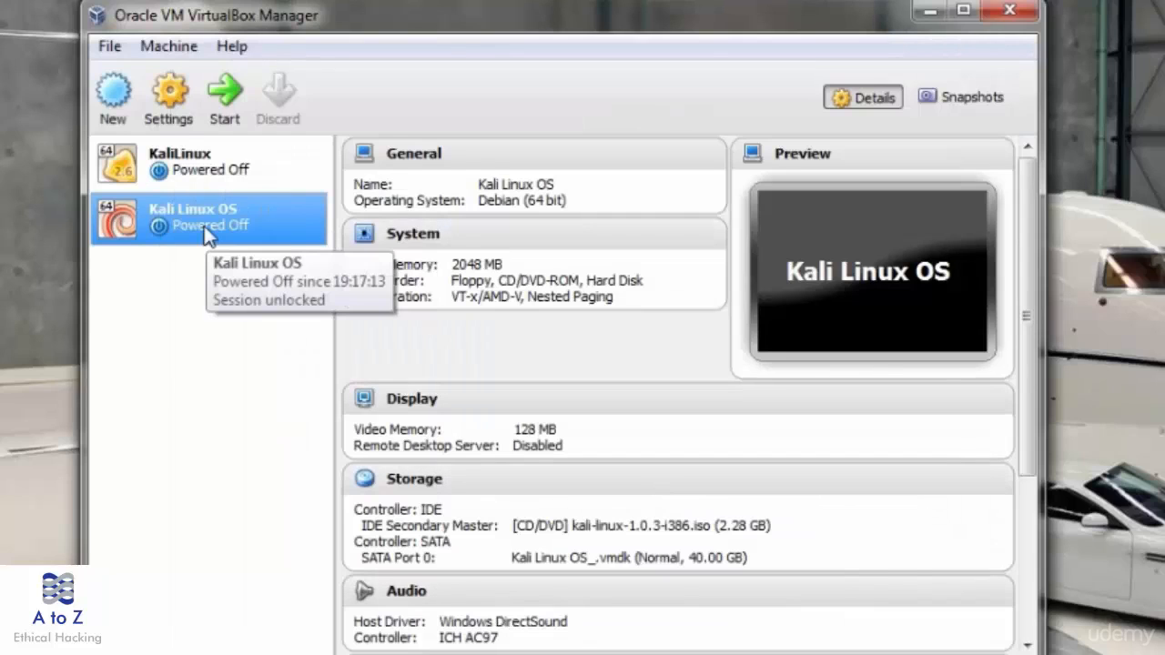
- Boot Kali Linux OS, dismissing the keyboard capture notice and the VT-x error
{"action": "left_click", "coordinate": [232, 101]}
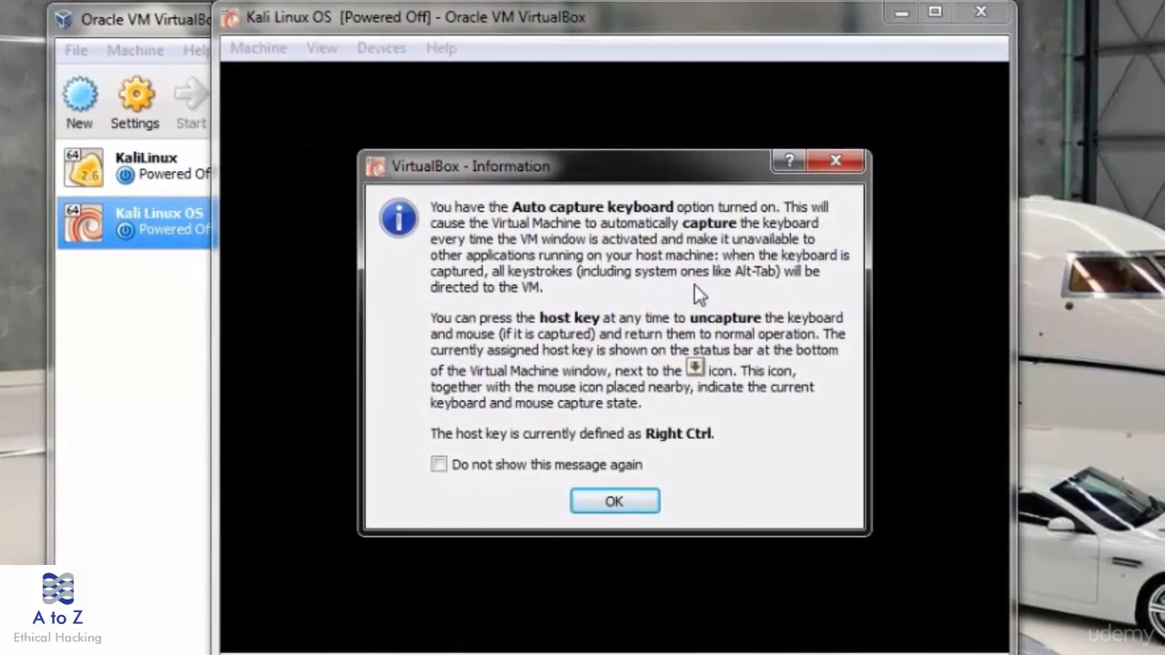
{"action": "left_click", "coordinate": [628, 503]}
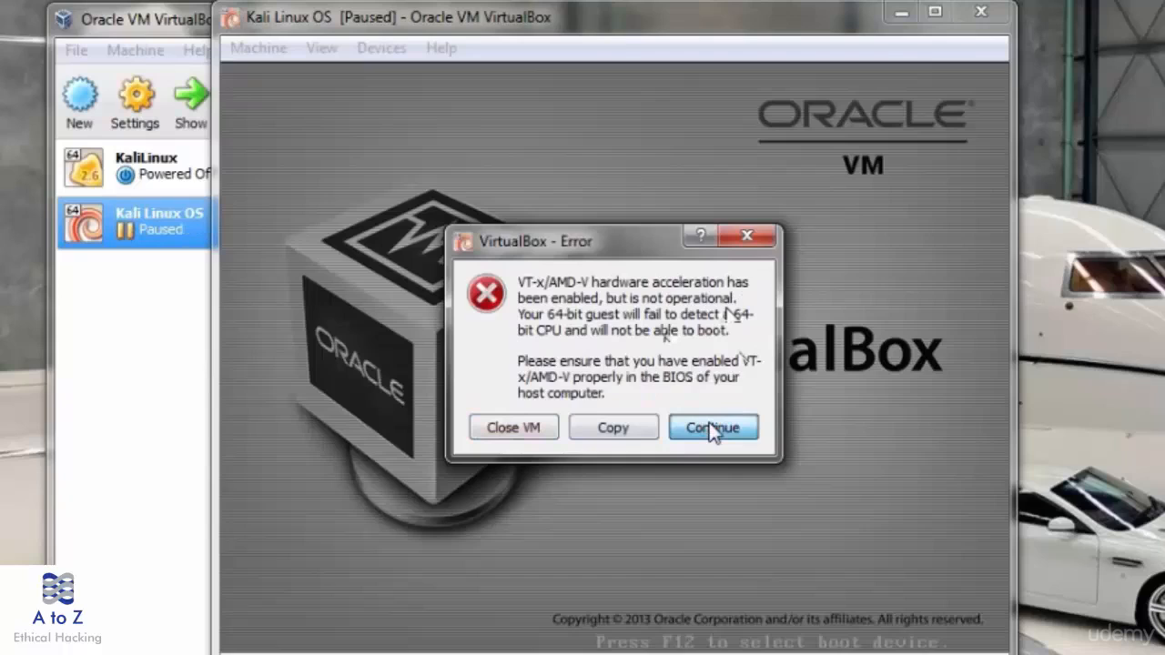
{"action": "left_click", "coordinate": [713, 429]}
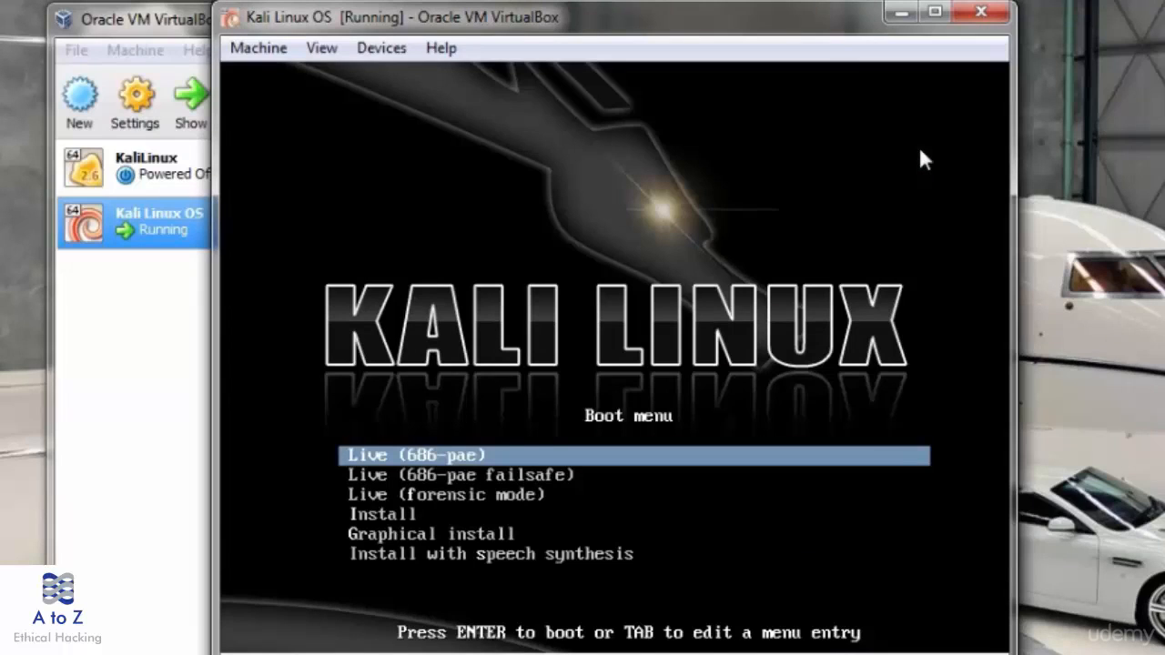
- Launch Graphical install from the boot menu and switch the VM display to scale mode
{"action": "key", "text": "Down"}
{"action": "key", "text": "Down"}
{"action": "key", "text": "Down"}
{"action": "key", "text": "Down"}
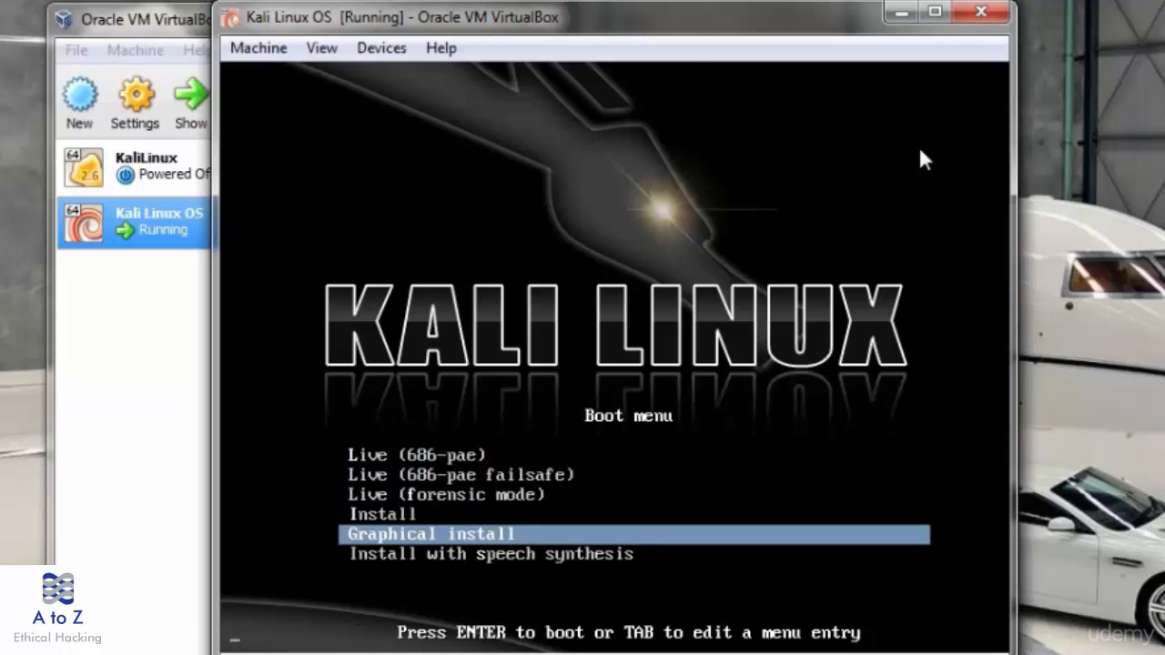
{"action": "key", "text": "Return"}
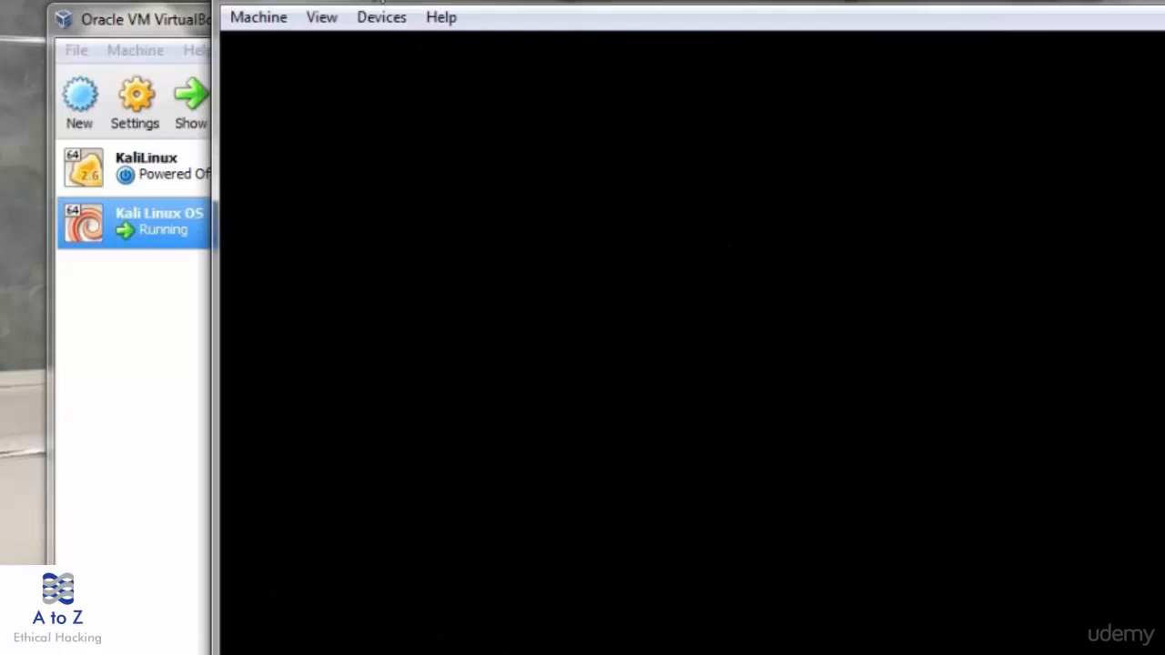
{"action": "left_click", "coordinate": [318, 18]}
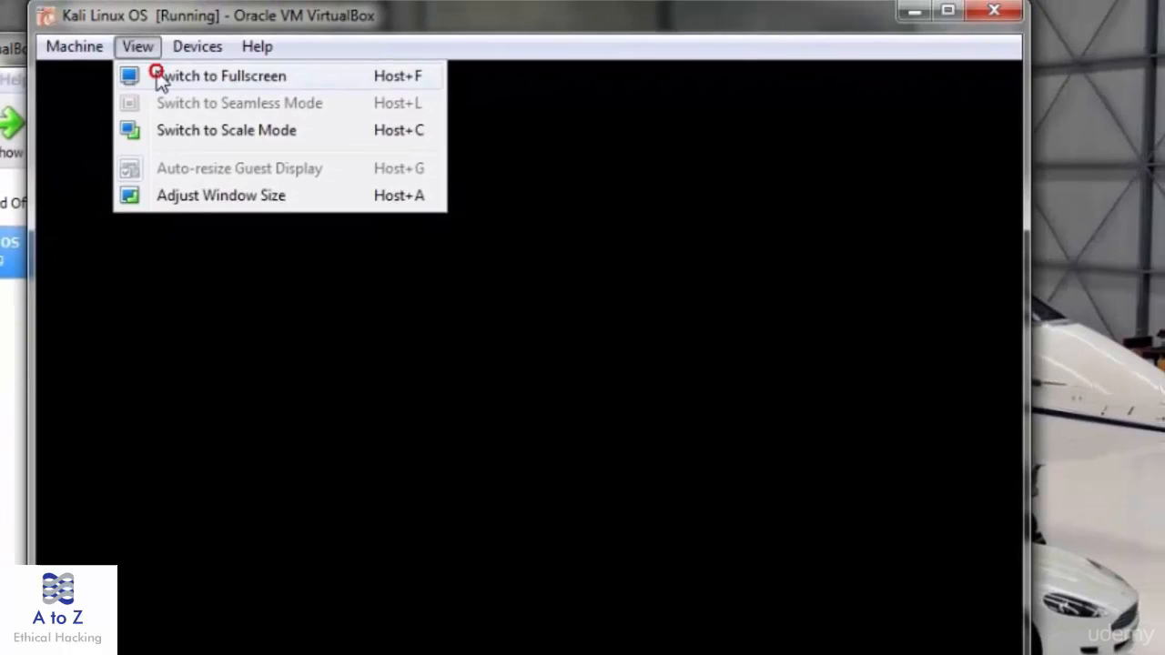
{"action": "left_click", "coordinate": [182, 132]}
{"action": "left_click", "coordinate": [470, 533]}
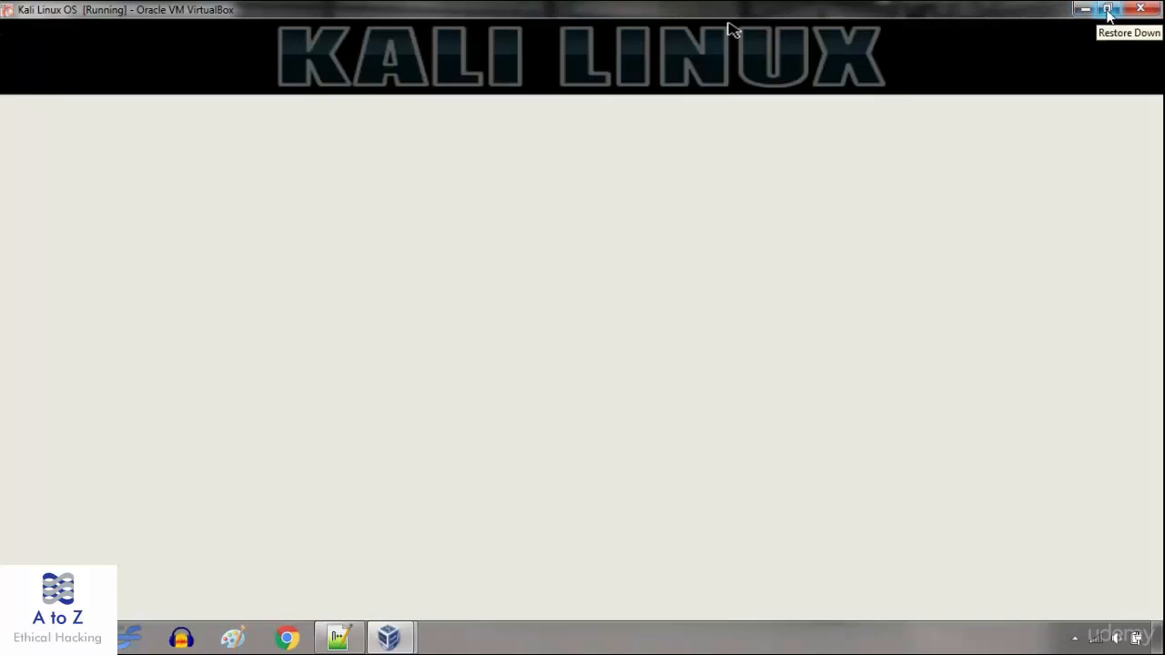
- Restore the VM window, then maximize it to fill the screen
{"action": "left_click", "coordinate": [1109, 11]}
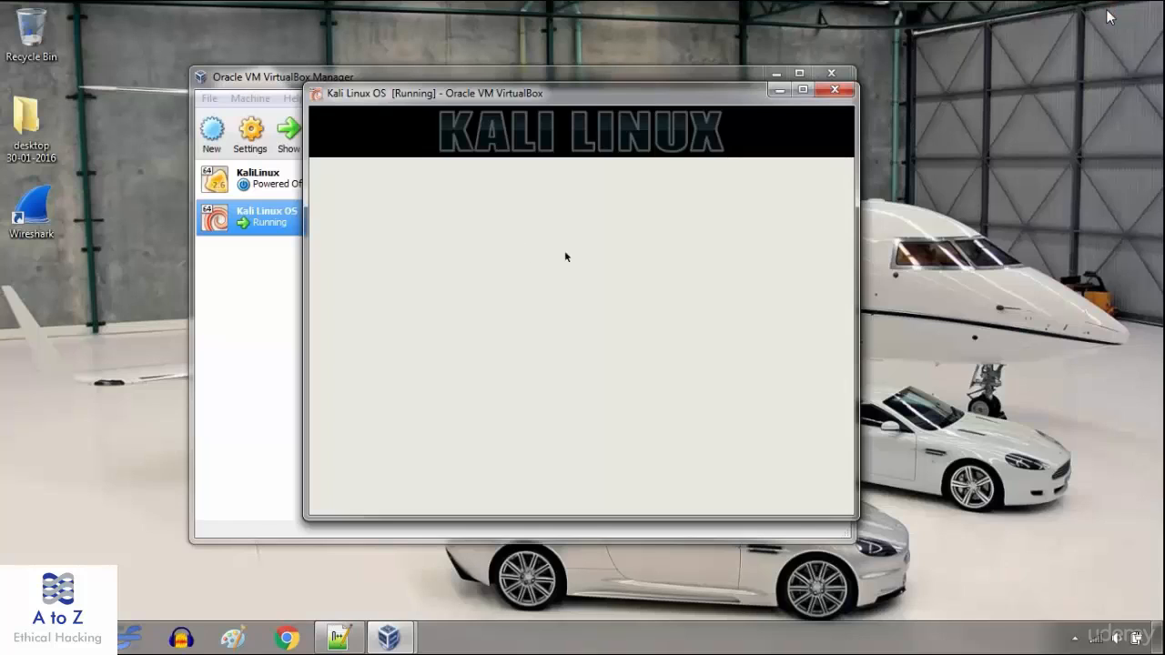
{"action": "mouse_move", "coordinate": [518, 94]}
{"action": "left_mouse_down"}
{"action": "mouse_move", "coordinate": [571, 106]}
{"action": "mouse_move", "coordinate": [518, 99]}
{"action": "left_mouse_up"}
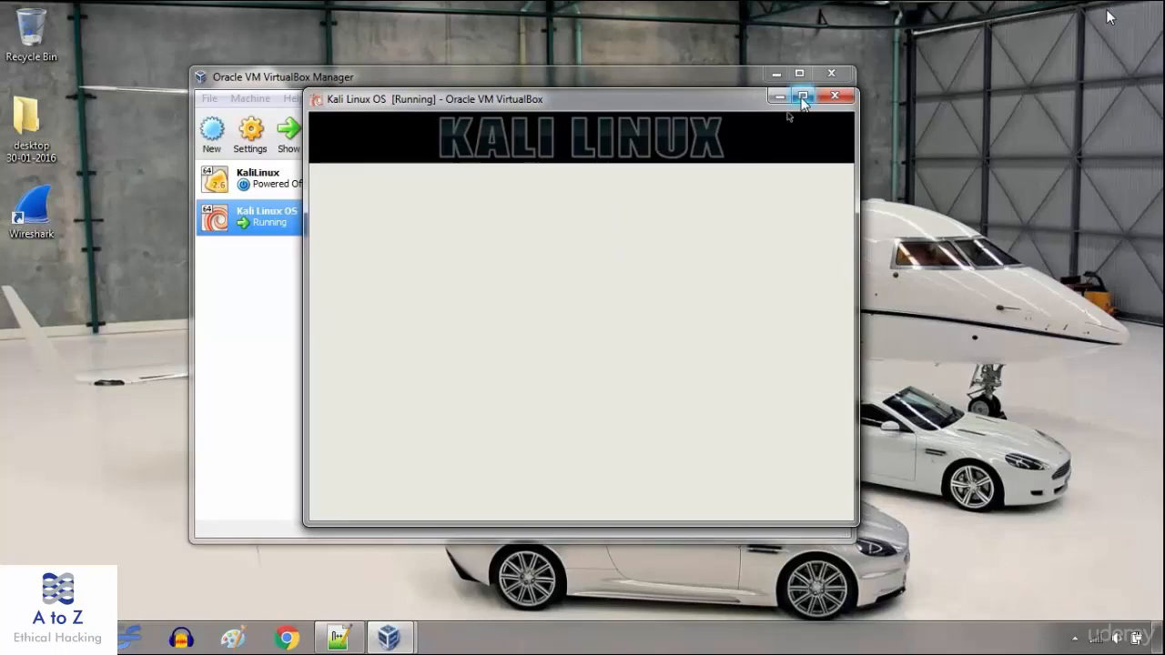
{"action": "left_click", "coordinate": [803, 97]}
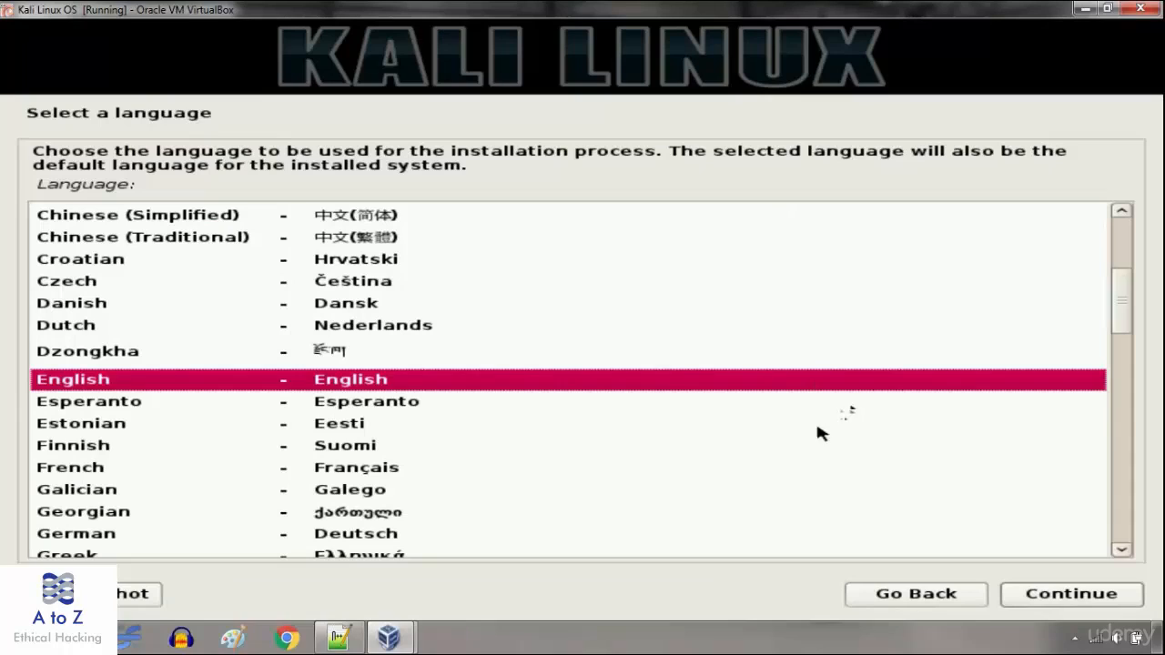
- Choose English as language, India as location, and the American English keymap
{"action": "left_click", "coordinate": [1072, 596]}
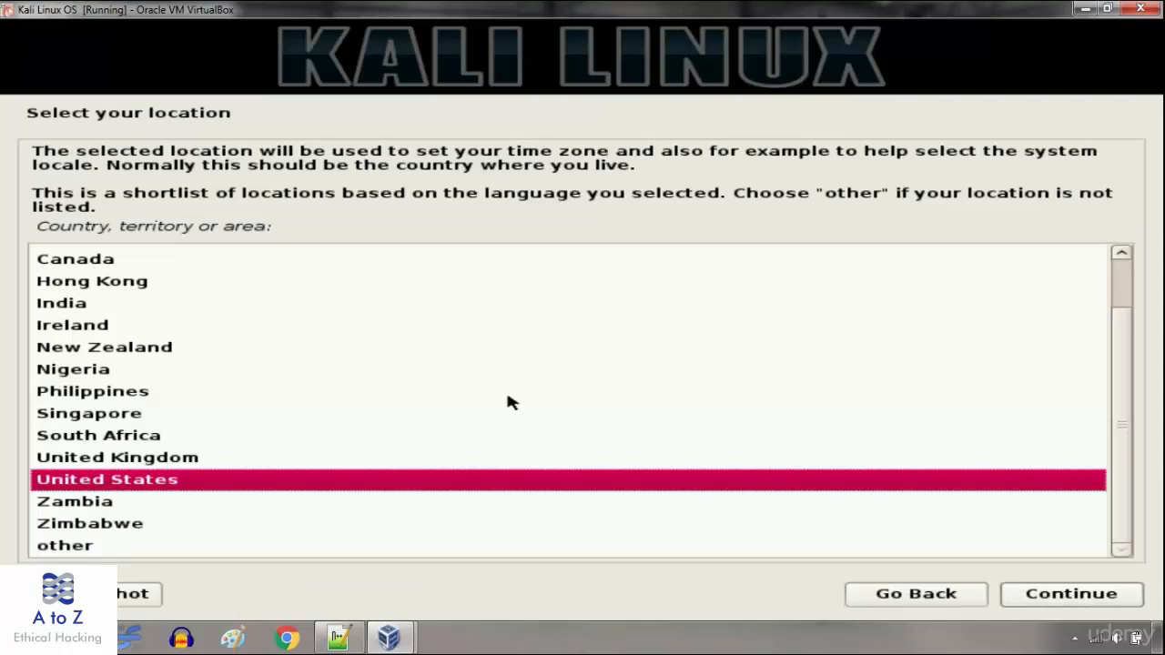
{"action": "left_click", "coordinate": [71, 310]}
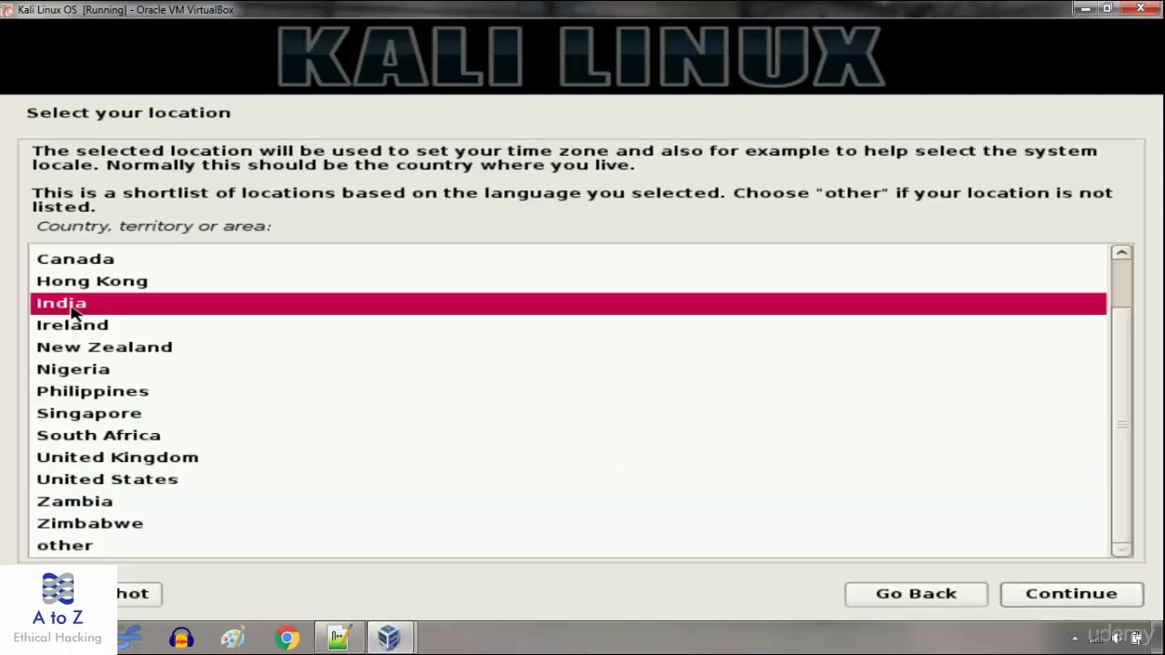
{"action": "left_click", "coordinate": [1038, 596]}
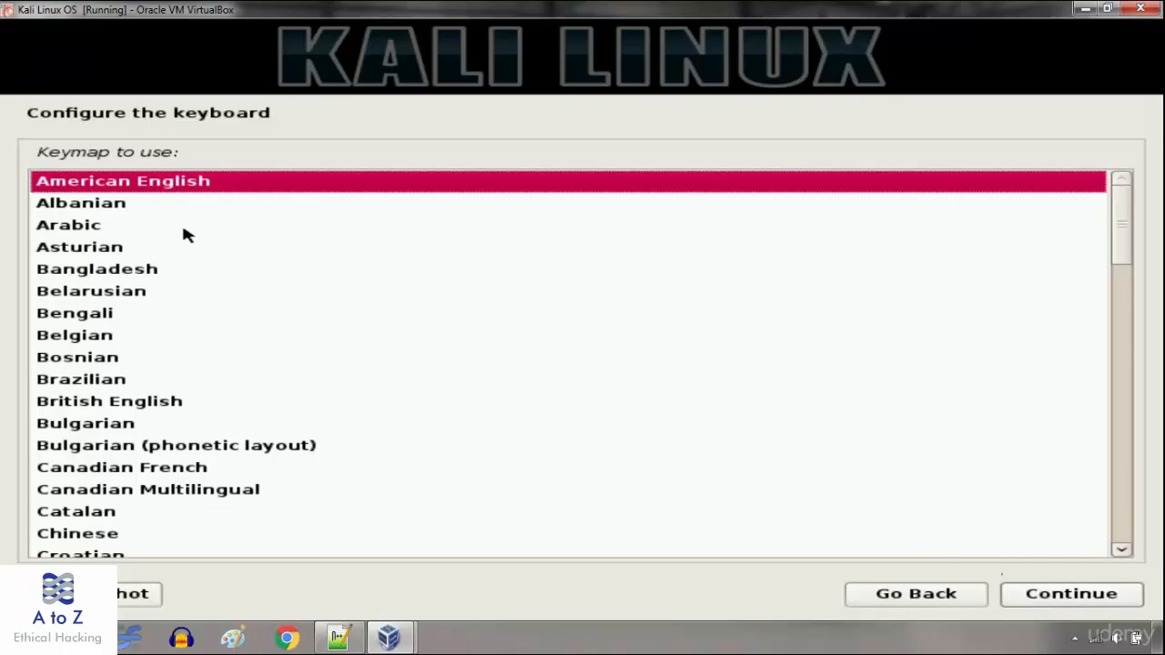
{"action": "left_click", "coordinate": [1084, 599]}
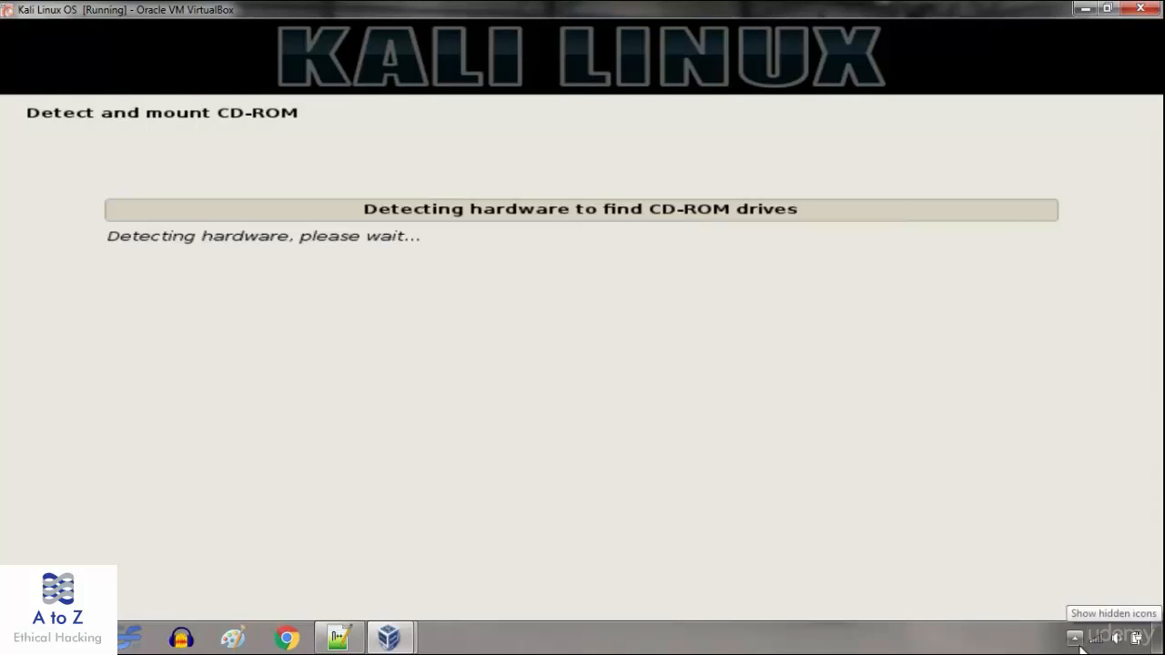
- Leave the name server and domain name fields blank and continue past network setup
{"action": "left_click", "coordinate": [1075, 637]}
{"action": "left_click", "coordinate": [1017, 650]}
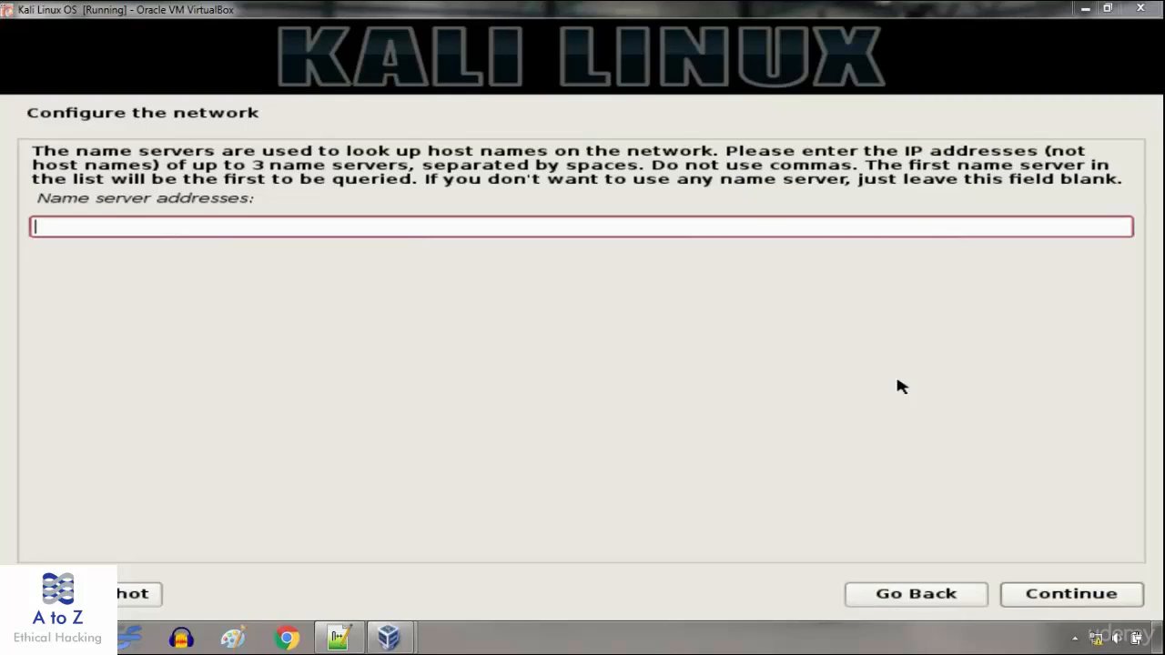
{"action": "key", "text": "Return"}
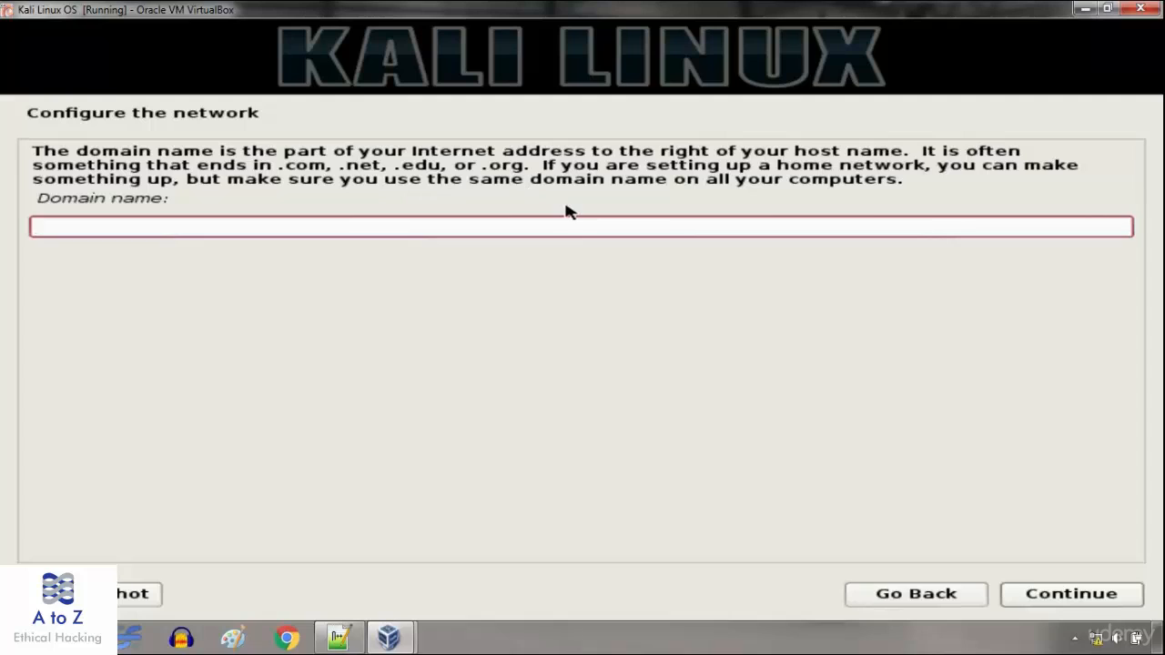
{"action": "left_click", "coordinate": [1059, 597]}
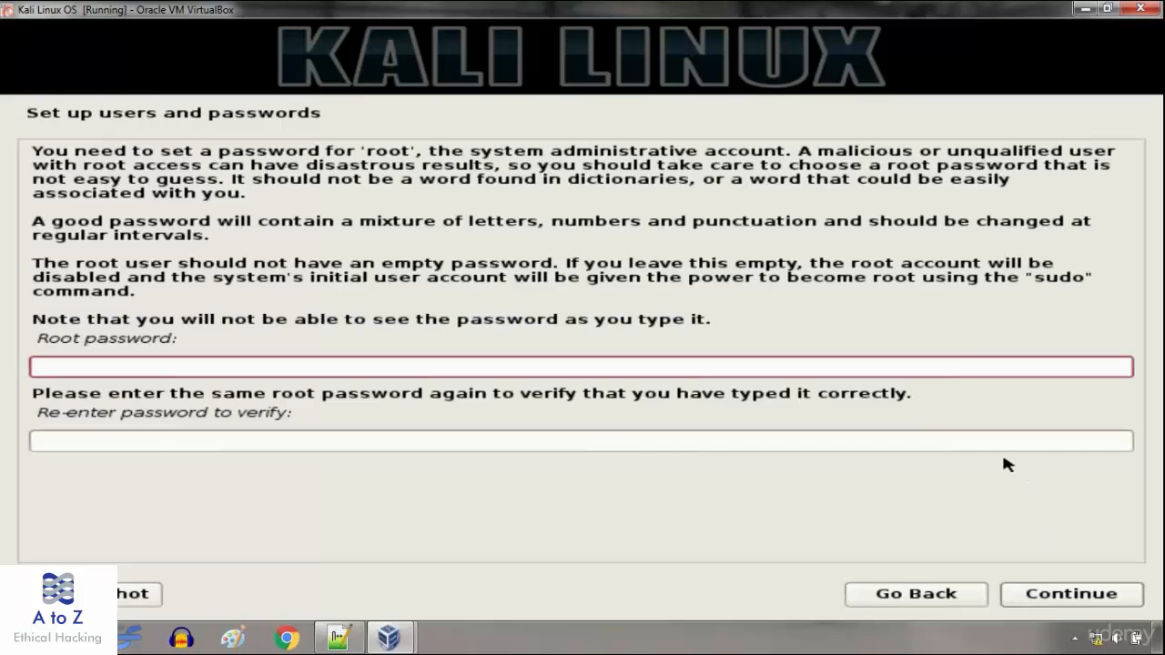
- Enter the root password, confirm it in the verify field, and continue
{"action": "type", "text": "toor"}
{"action": "key", "text": "Tab"}
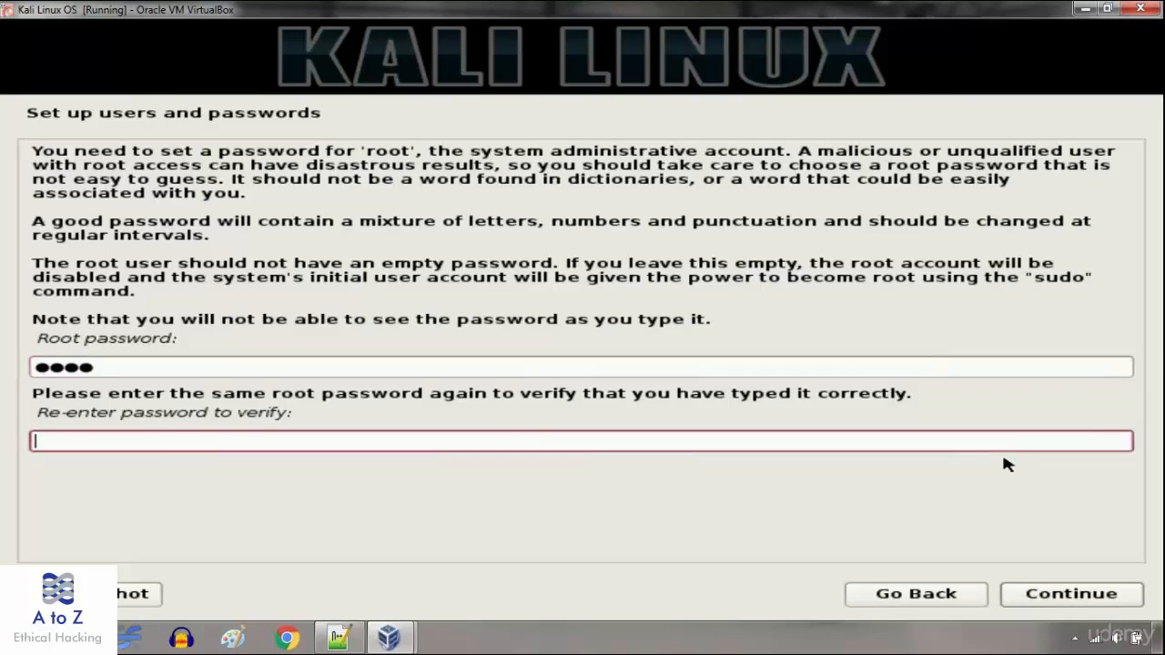
{"action": "type", "text": "toor"}
{"action": "left_click", "coordinate": [1056, 596]}
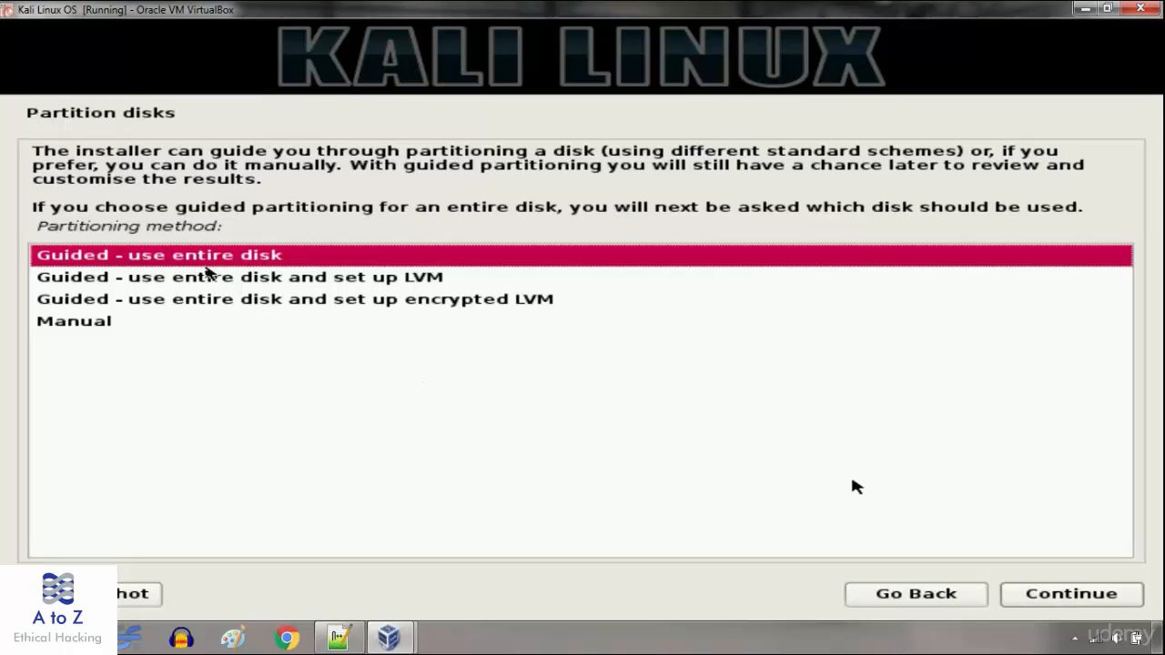
- Guided-partition the entire 42.9 GB VBOX HARDDISK with all files in one partition
{"action": "left_click", "coordinate": [1067, 596]}
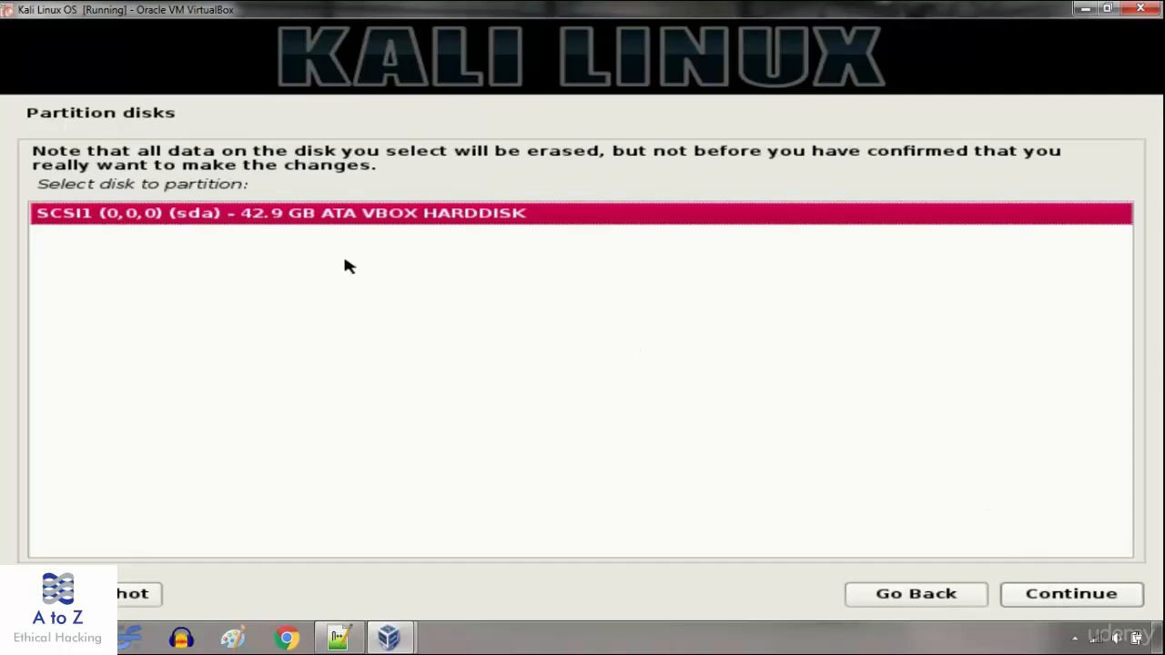
{"action": "left_click", "coordinate": [1065, 595]}
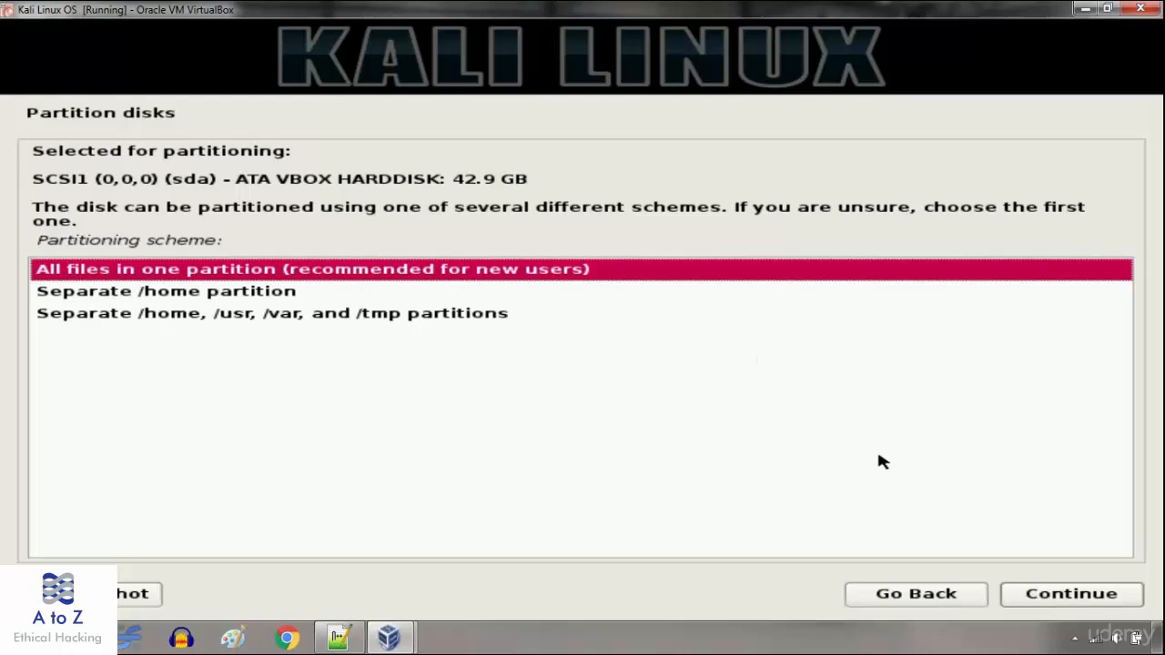
{"action": "left_click", "coordinate": [1018, 596]}
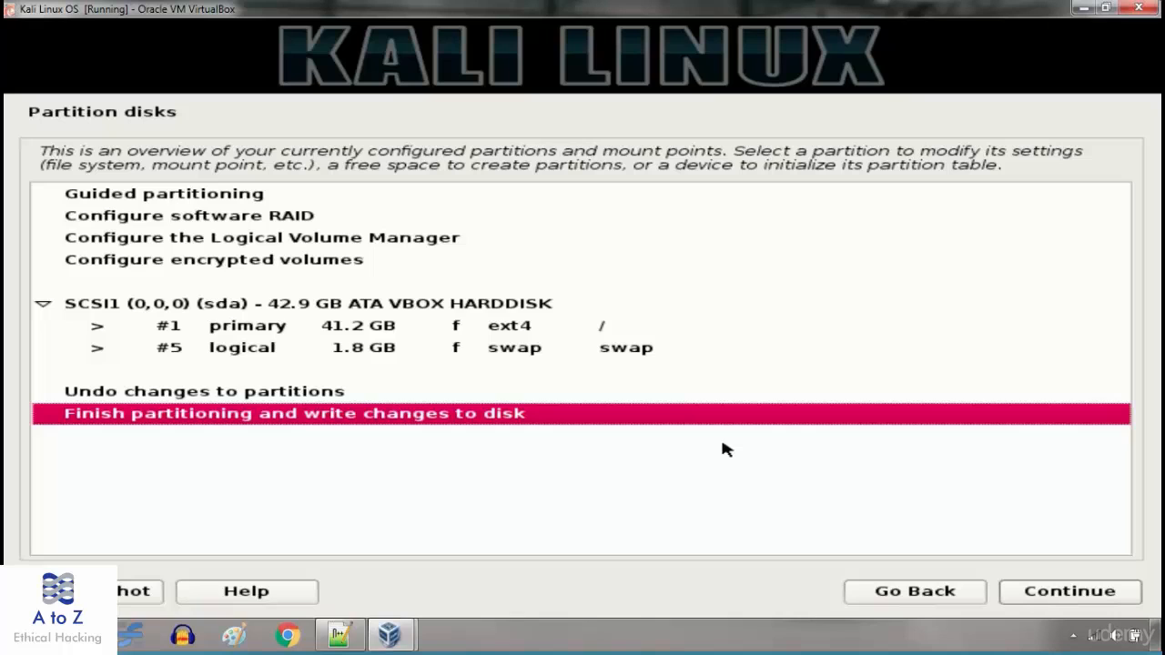
{"action": "left_click", "coordinate": [1042, 596]}
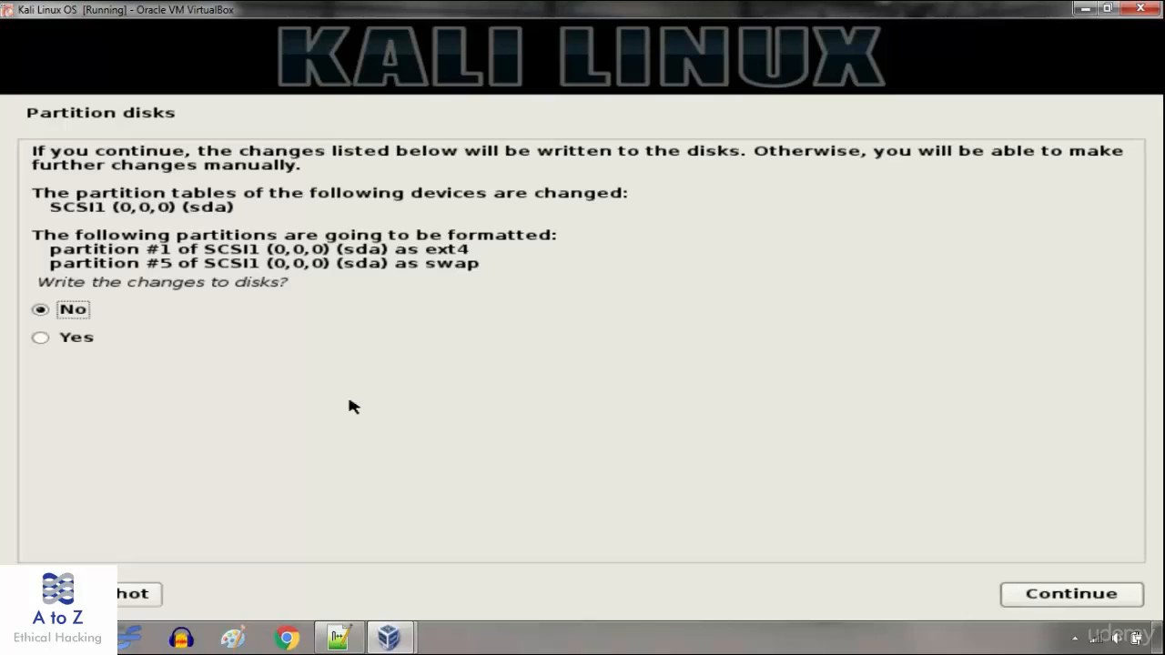
- Confirm Yes to write the partition changes to disk and start the base system install
{"action": "left_click", "coordinate": [41, 337]}
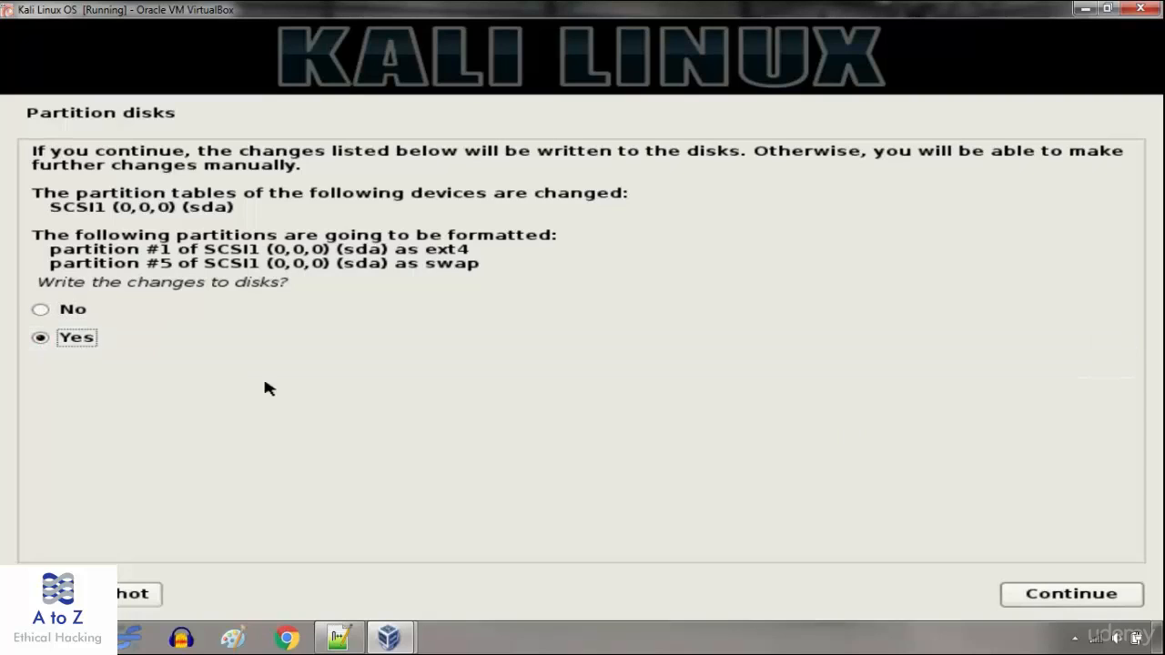
{"action": "left_click", "coordinate": [1032, 599]}
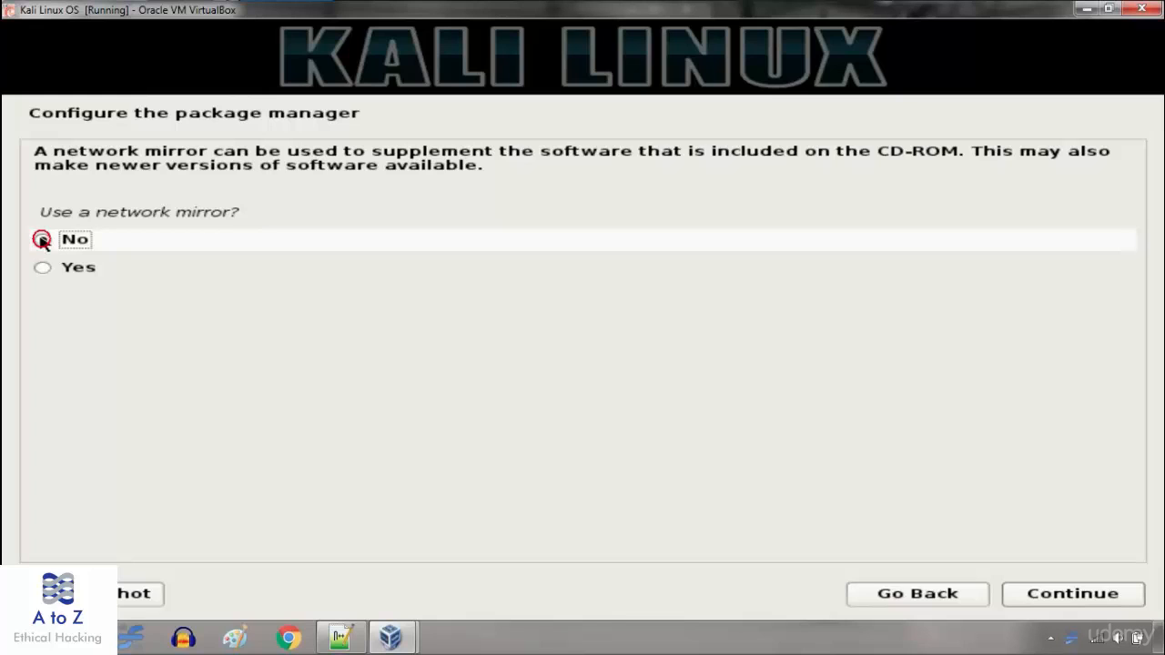
- Answer No to using a network mirror for the package manager
{"action": "left_click", "coordinate": [42, 240]}
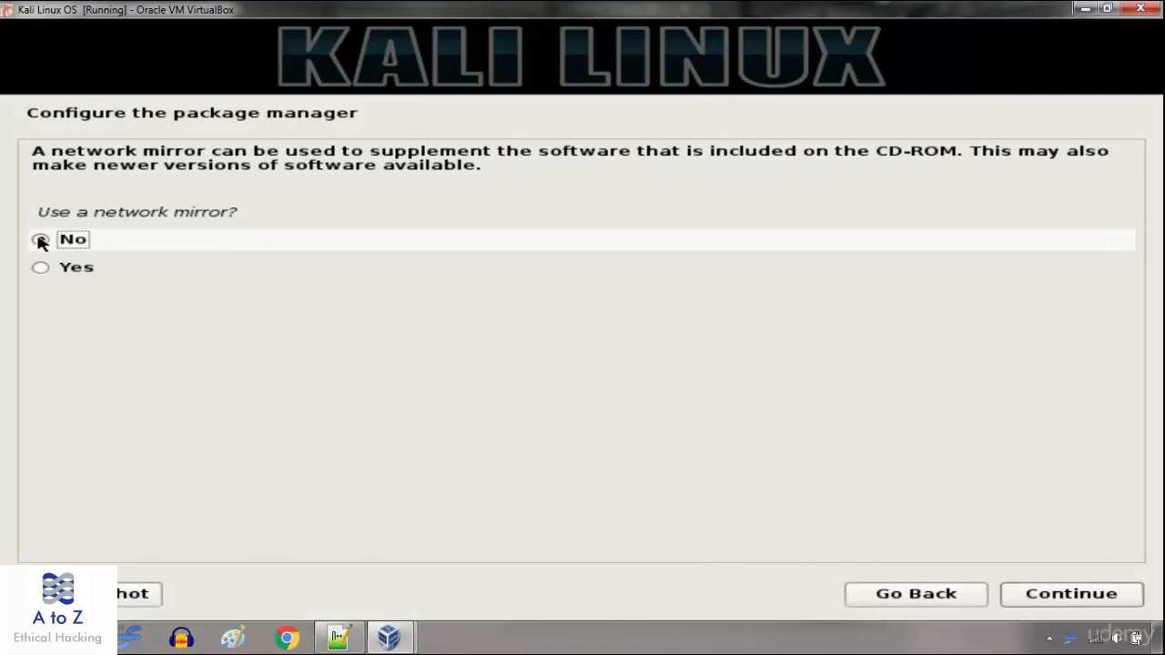
{"action": "left_click", "coordinate": [1085, 593]}
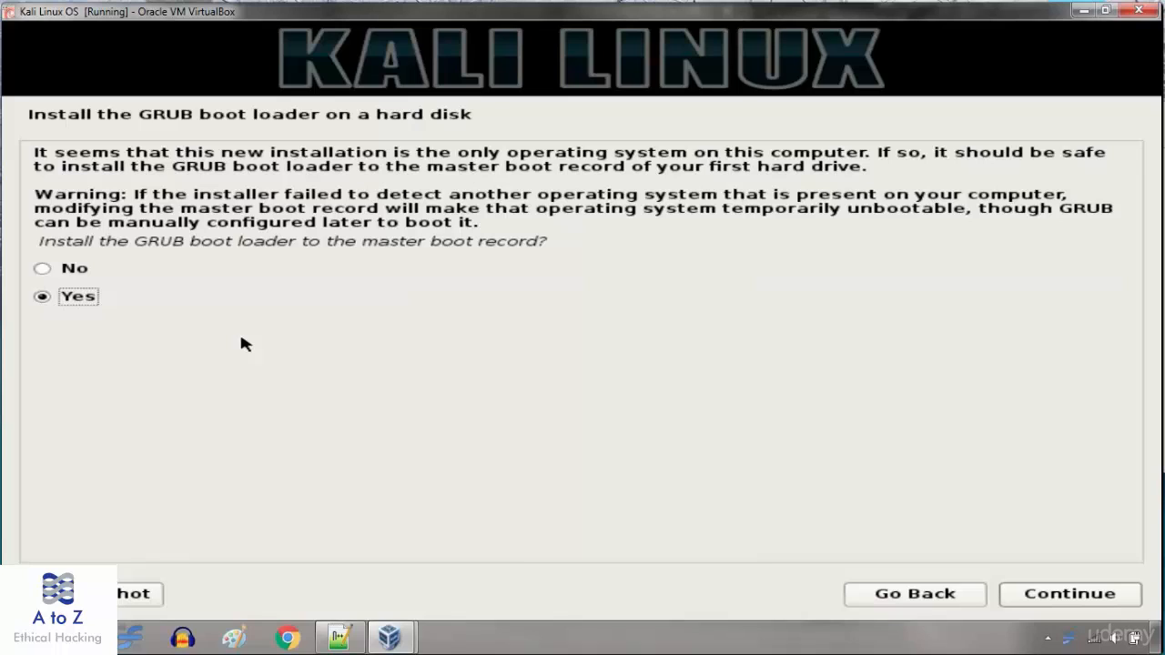
- Install GRUB to the master boot record, then complete the installation and reboot Kali
{"action": "left_click", "coordinate": [1048, 601]}
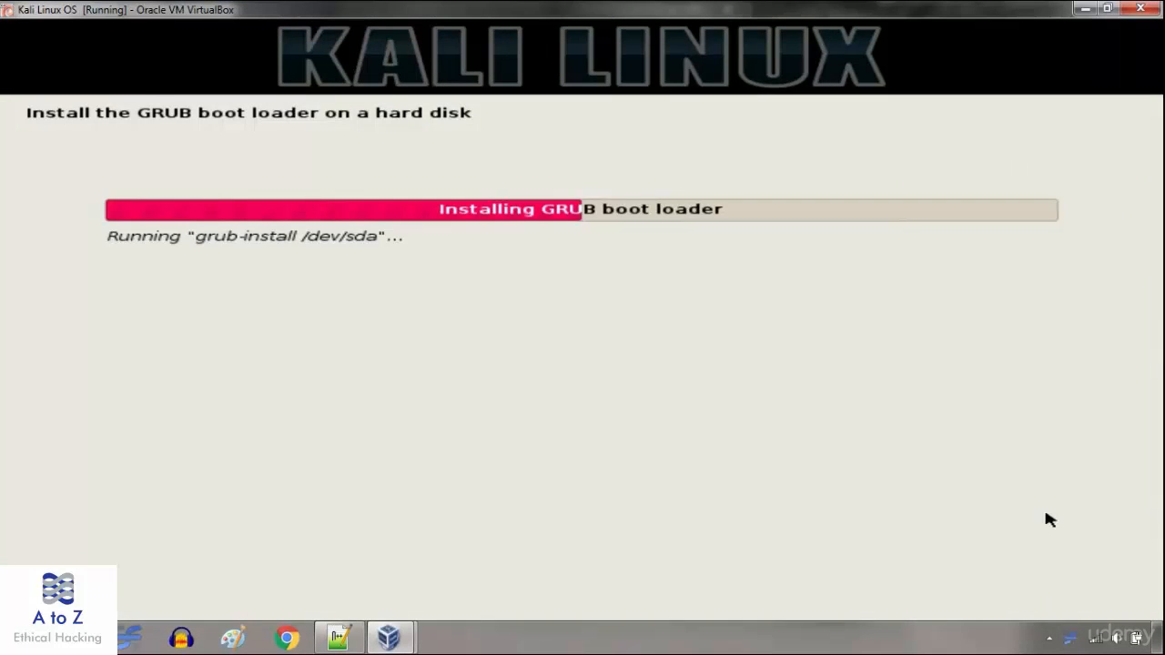
{"action": "left_click", "coordinate": [1051, 637]}
{"action": "left_click", "coordinate": [1075, 638]}
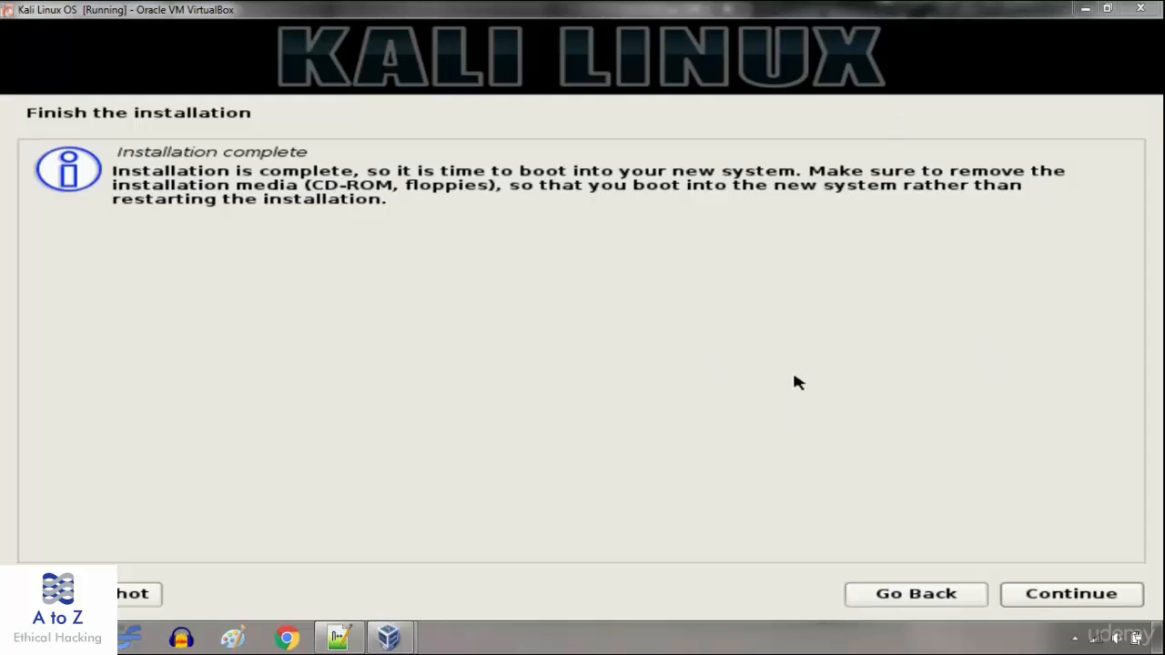
{"action": "left_click", "coordinate": [1054, 599]}
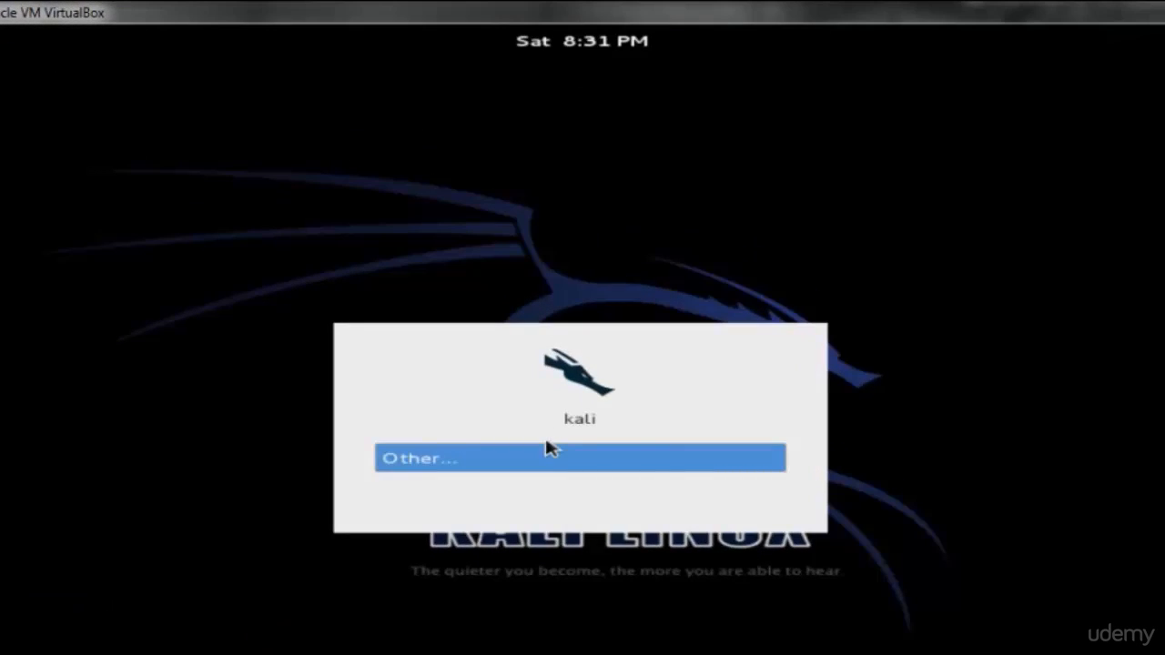
- Log in through Other... with username root and the root account password
{"action": "left_click", "coordinate": [551, 449]}
{"action": "type", "text": "root"}
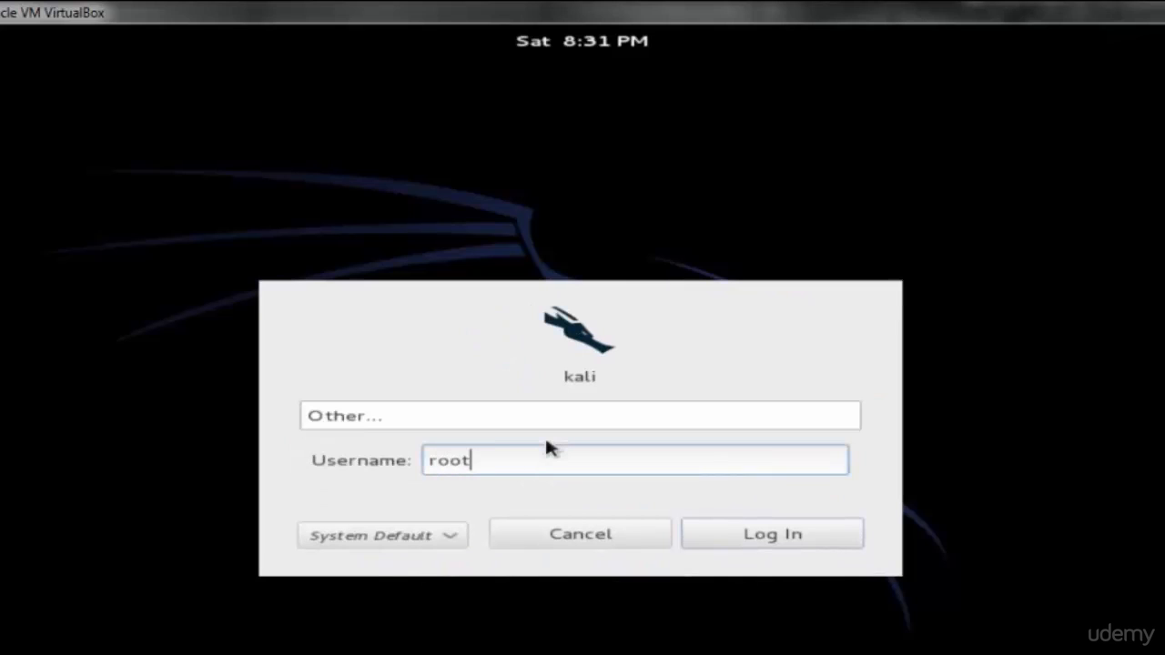
{"action": "key", "text": "Return"}
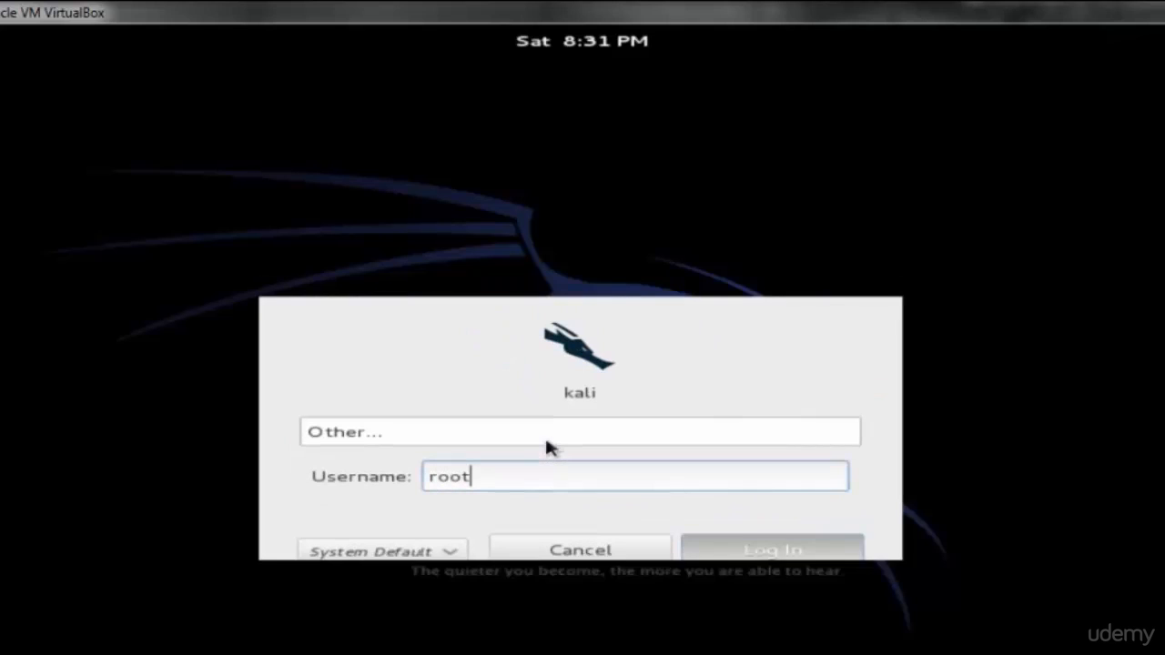
{"action": "type", "text": "toor"}
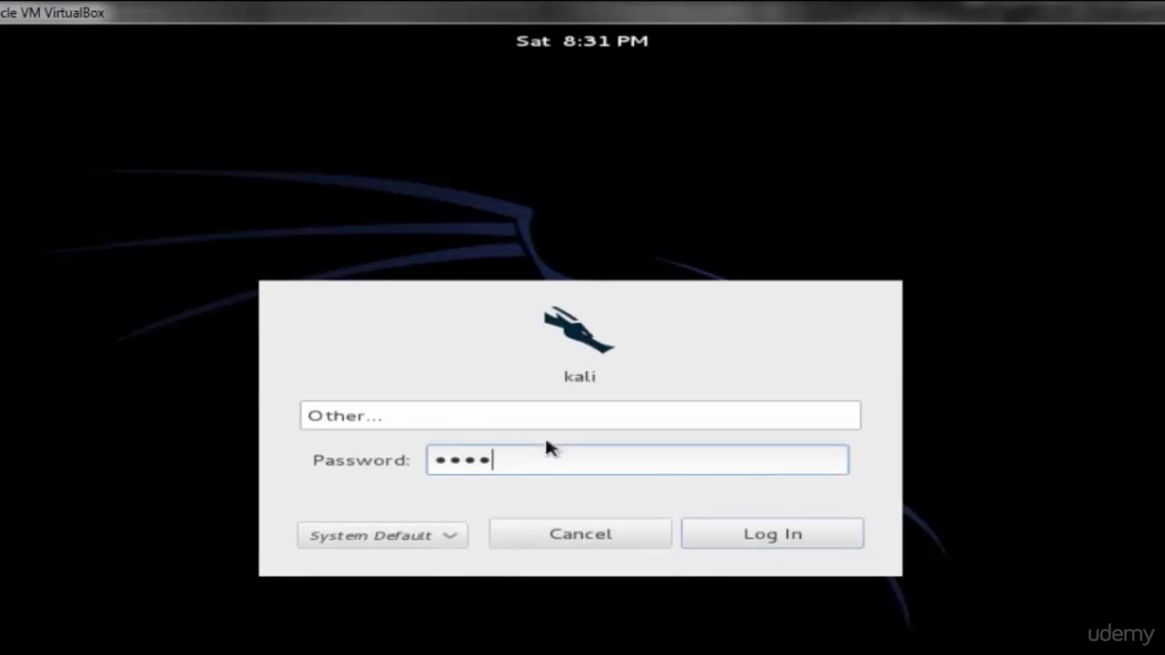
{"action": "key", "text": "Return"}
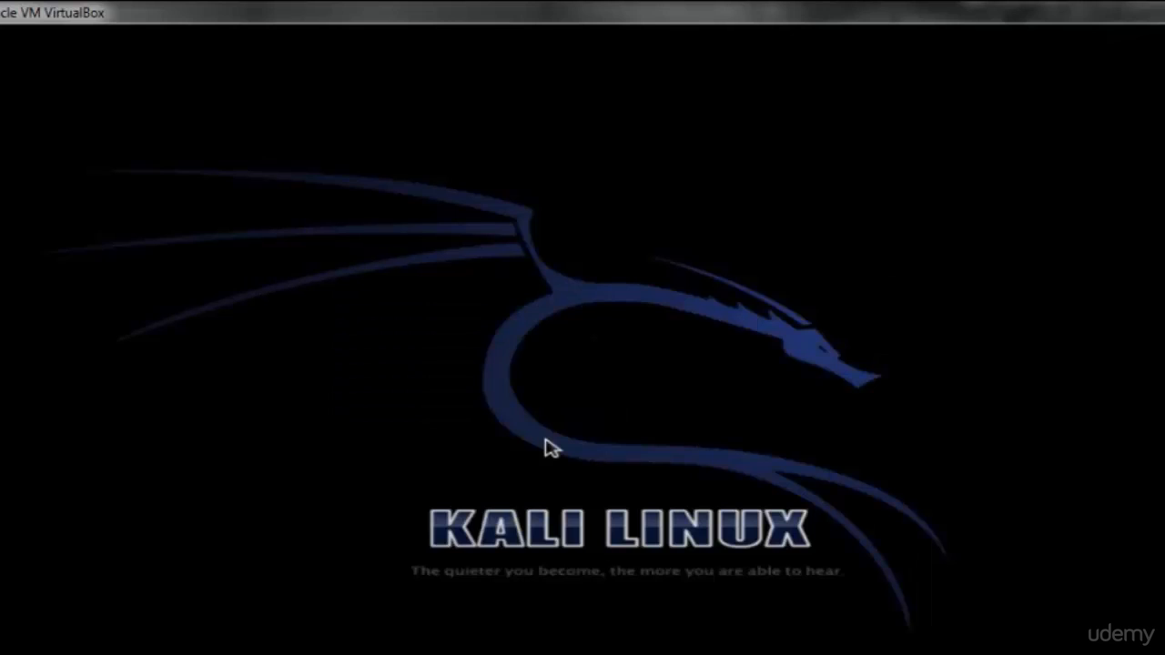